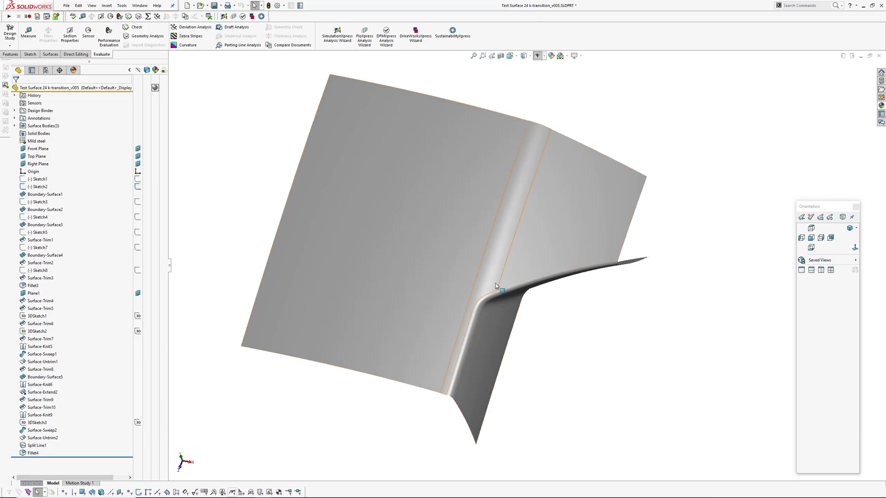
Step: Display zebra stripes on the surface model, examine their flow across the filleted corner, and turn the stripes off
scroll(508, 253, "down", 10)
scroll(525, 270, "up", 1)
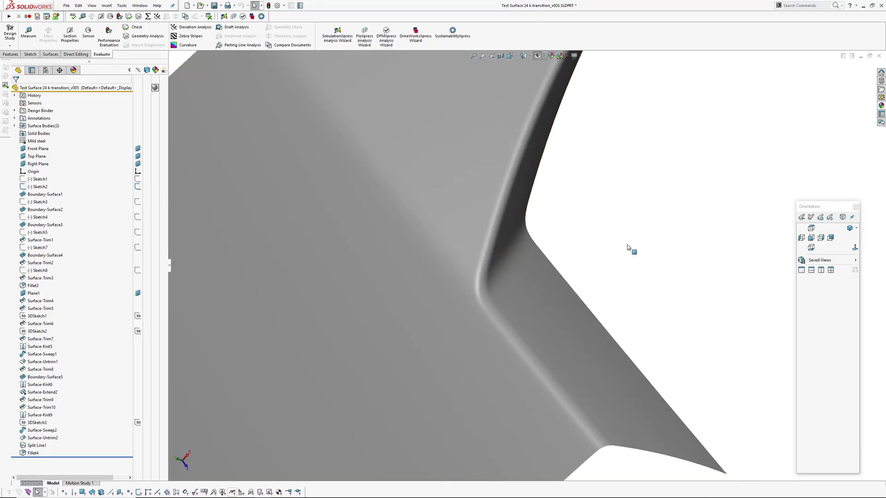
key("Return")
middle_click_drag(493, 267, 475, 203)
right_click(489, 270)
scroll(505, 206, "down", 3)
left_click(512, 231)
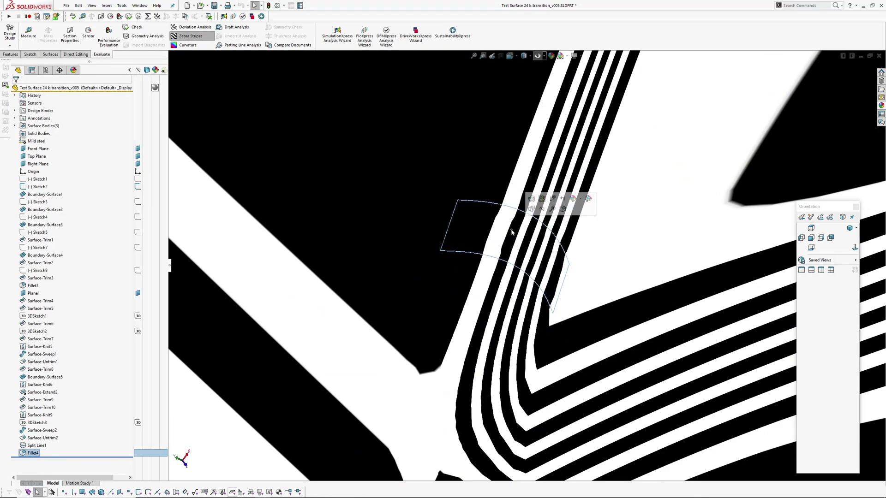
middle_click_drag(512, 231, 526, 252)
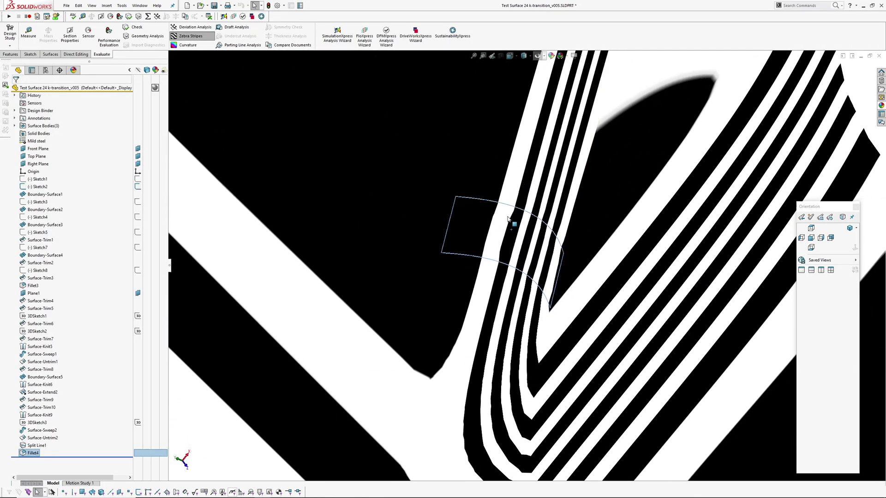
middle_click_drag(496, 275, 481, 286)
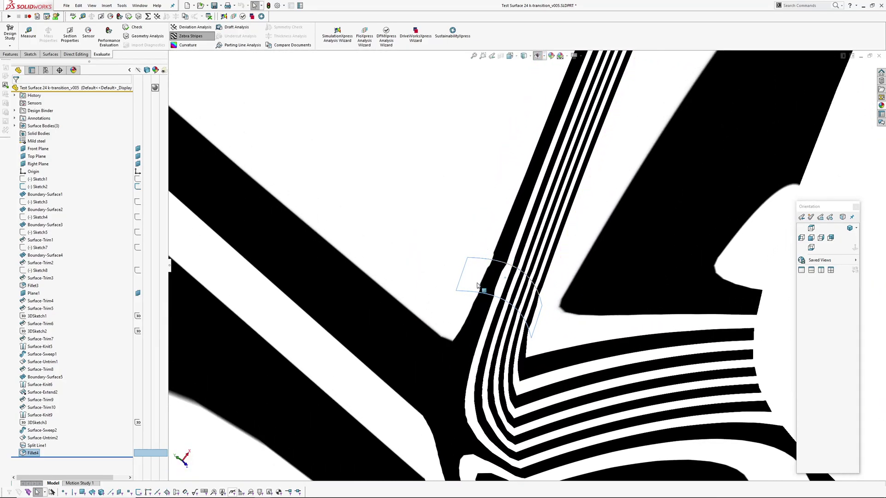
key("z")
key("z")
key("z")
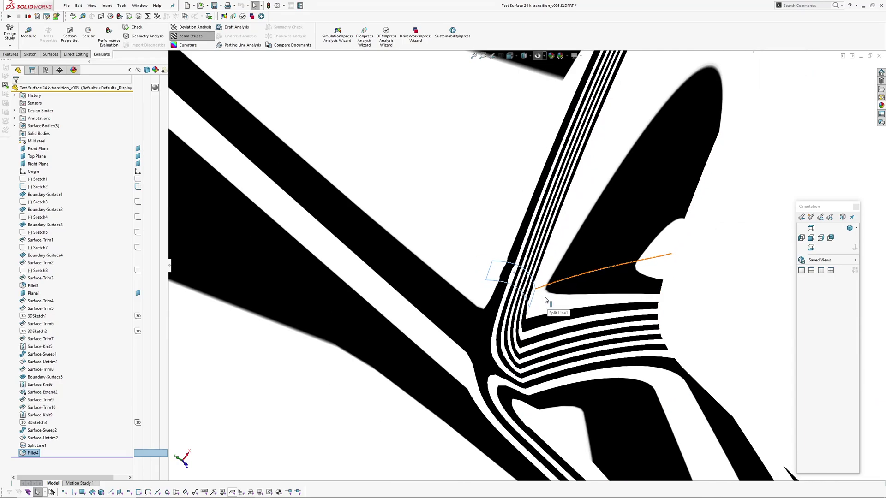
key("alt+z")
left_click(716, 296)
Step: Examine the shaded fillet corner and its transitions into the adjoining faces from several angles and distances
scroll(613, 295, "up", 2)
middle_click_drag(613, 295, 558, 307, "ctrl")
scroll(503, 289, "up", 4)
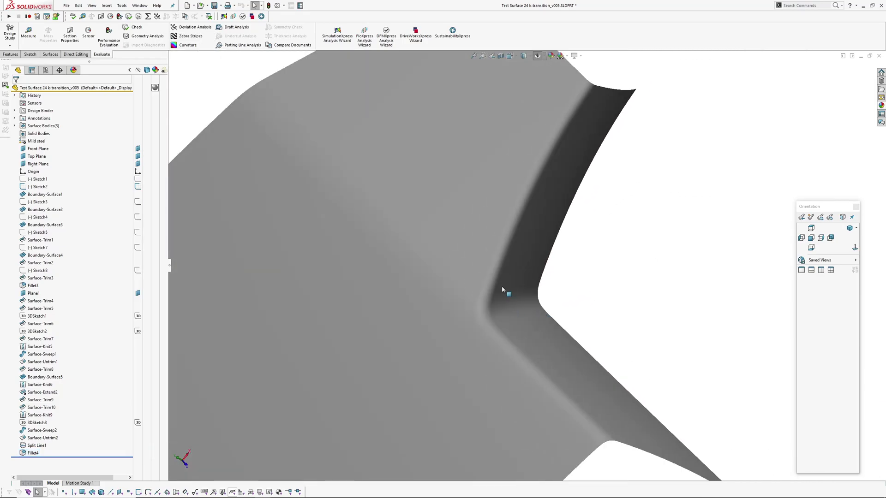
middle_click_drag(504, 291, 490, 344)
key("f")
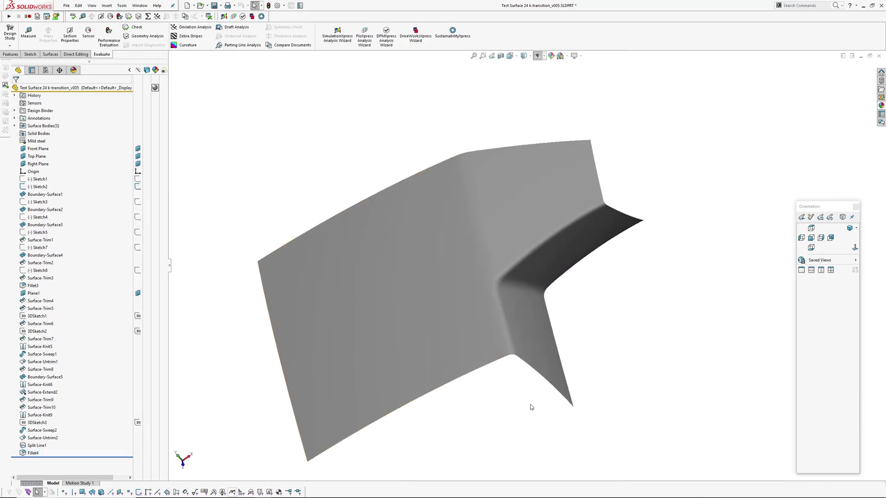
middle_click_drag(513, 313, 512, 343)
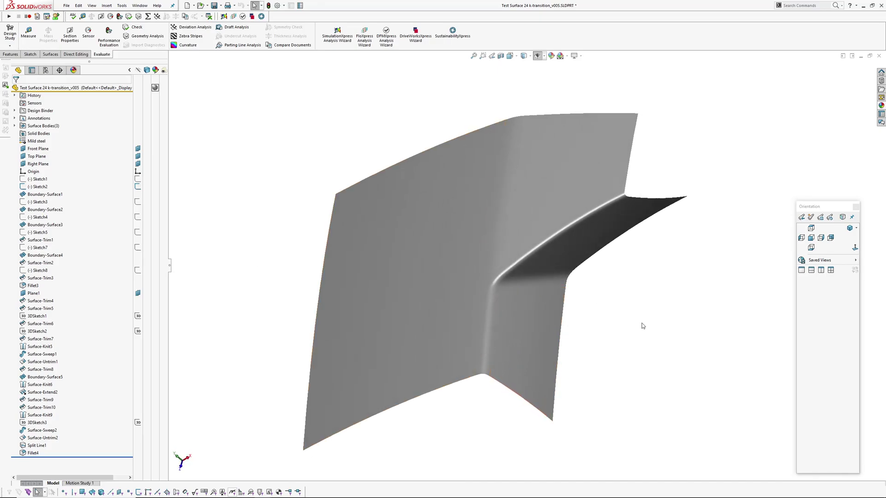
scroll(540, 289, "down", 6)
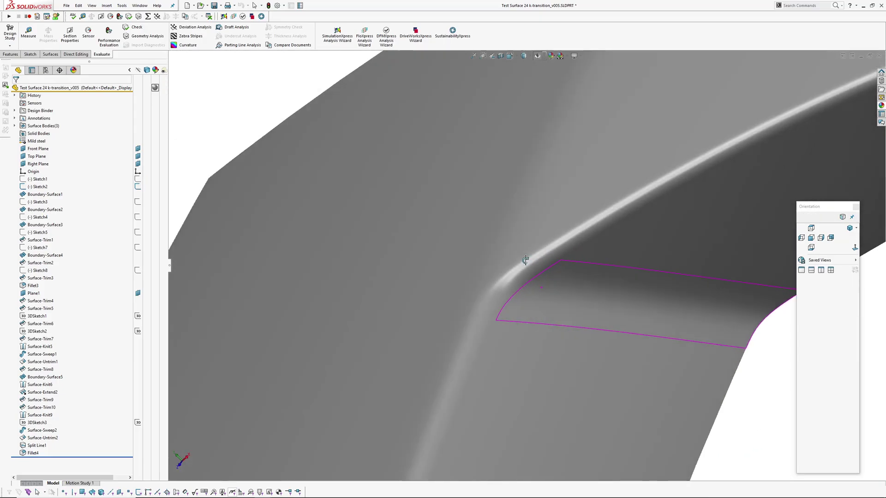
scroll(545, 270, "up", 3)
middle_click_drag(545, 272, 486, 265, "ctrl")
scroll(495, 263, "down", 4)
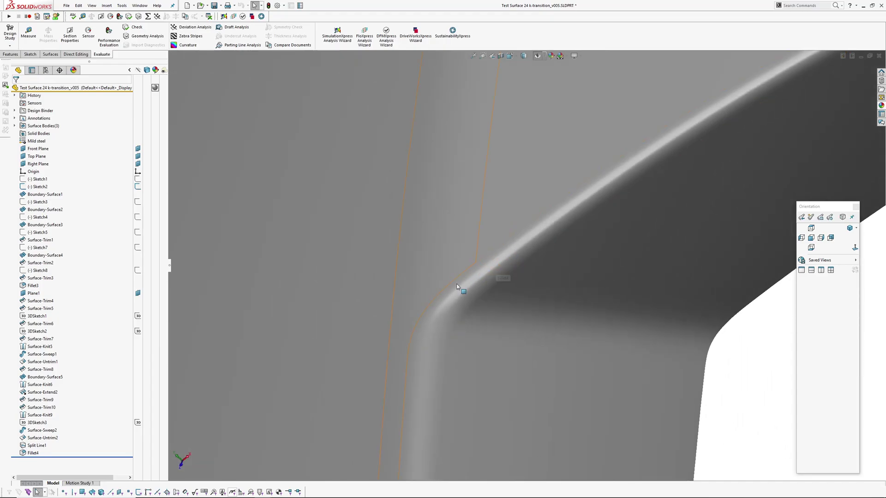
scroll(457, 286, "up", 3)
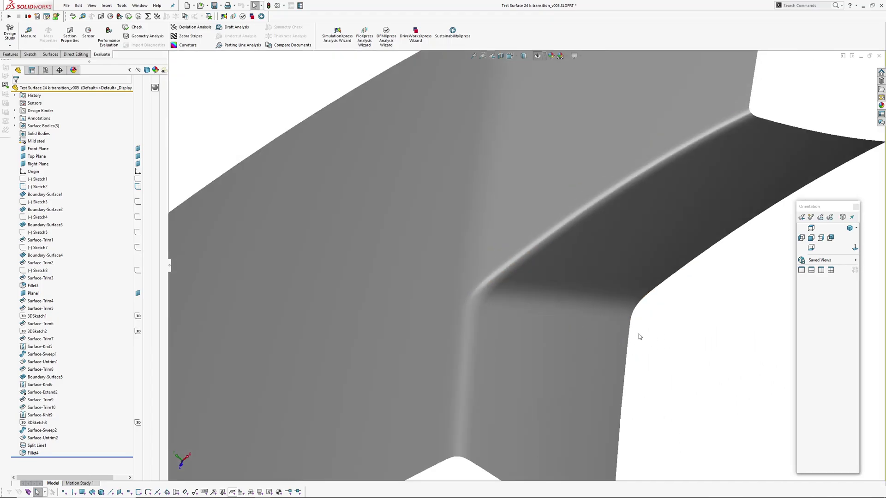
scroll(639, 333, "up", 3)
middle_click_drag(579, 298, 636, 335)
middle_click_drag(636, 335, 609, 347, "ctrl")
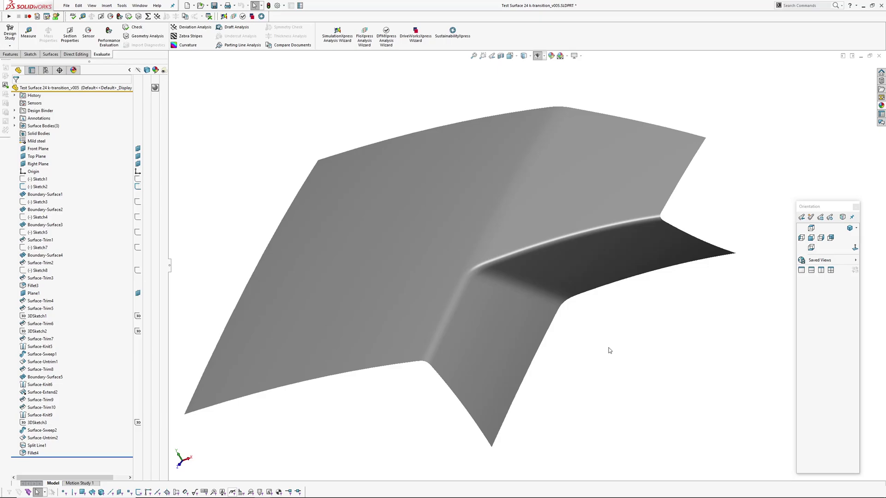
middle_click_drag(580, 342, 565, 374)
middle_click_drag(543, 294, 565, 323)
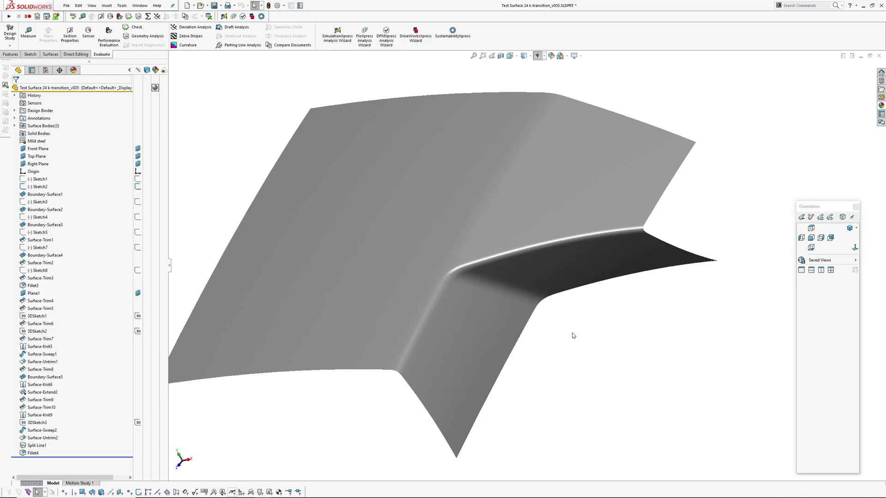
middle_click_drag(578, 342, 550, 356)
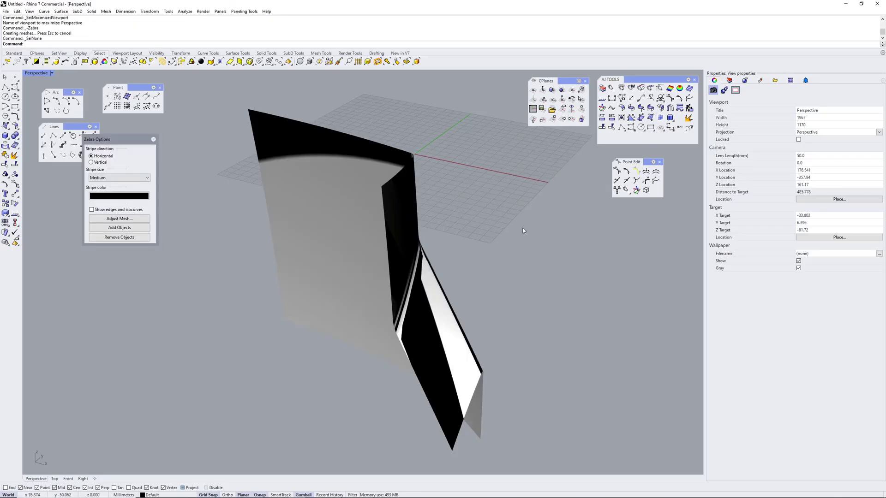
Step: Switch to Rhino and inspect the zebra stripes around the corner where the fillets meet
right_click_drag(415, 238, 477, 280)
scroll(405, 300, "up", 6)
right_click_drag(405, 300, 406, 277)
scroll(407, 272, "down", 4)
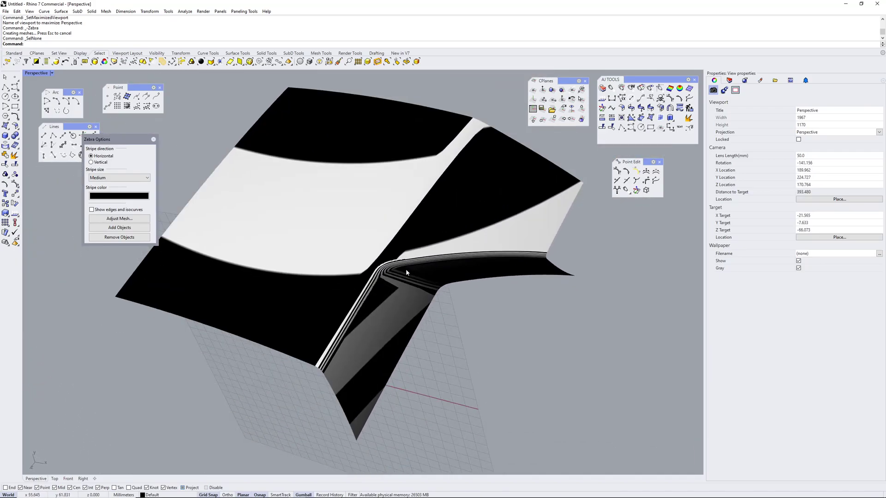
scroll(397, 269, "up", 4)
scroll(393, 267, "up", 4)
scroll(392, 267, "down", 2)
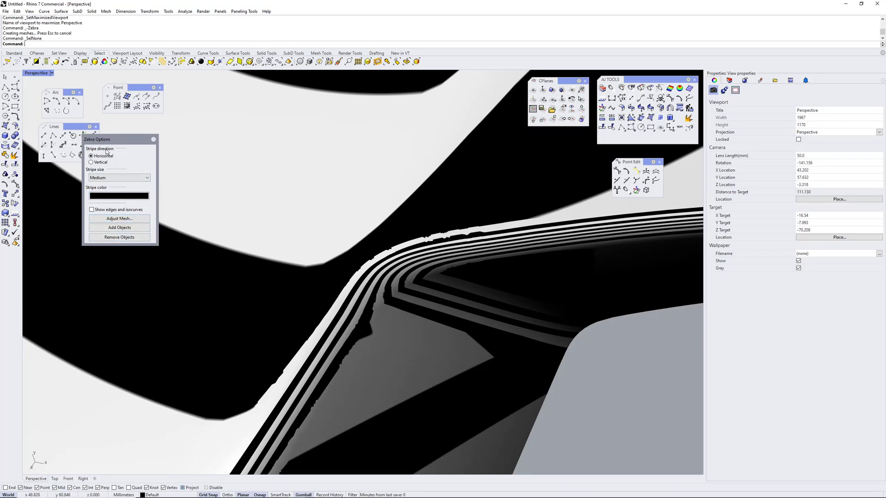
Step: Refine the zebra analysis mesh by setting its maximum distance, edge to surface, to .001
left_click_drag(115, 140, 105, 174)
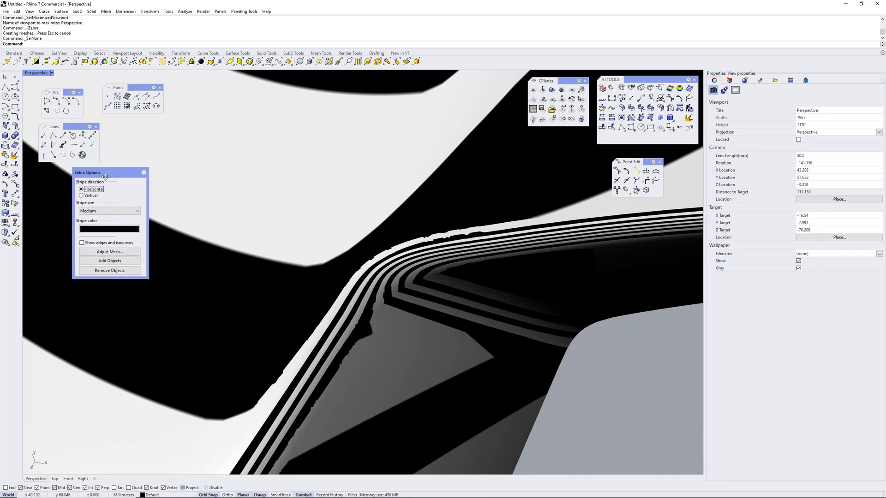
left_click(110, 251)
left_click(600, 226)
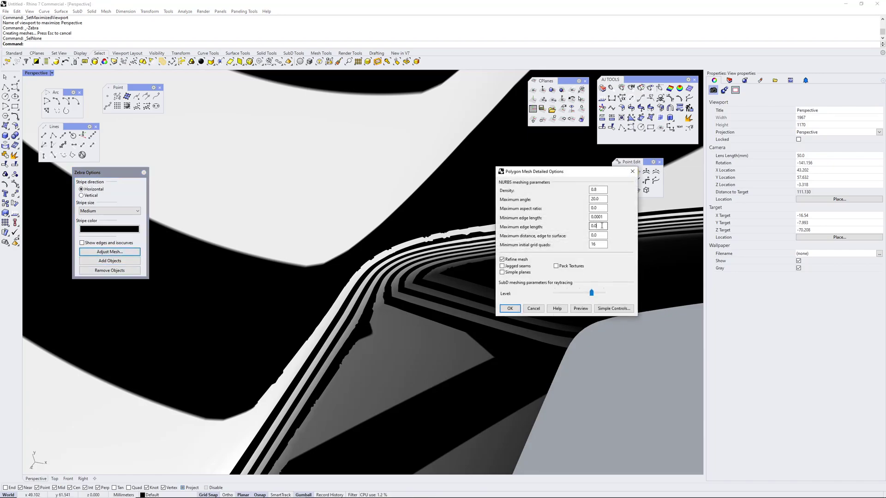
left_click(600, 226)
left_click(581, 308)
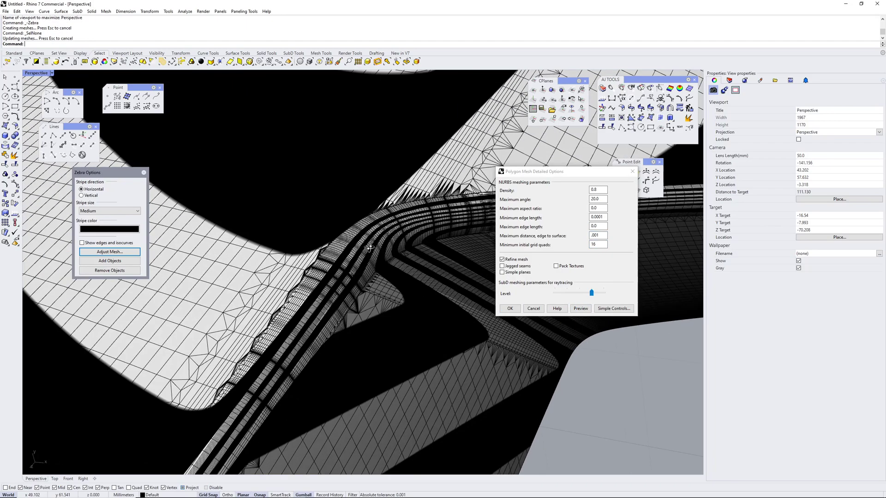
right_click_drag(369, 248, 365, 272)
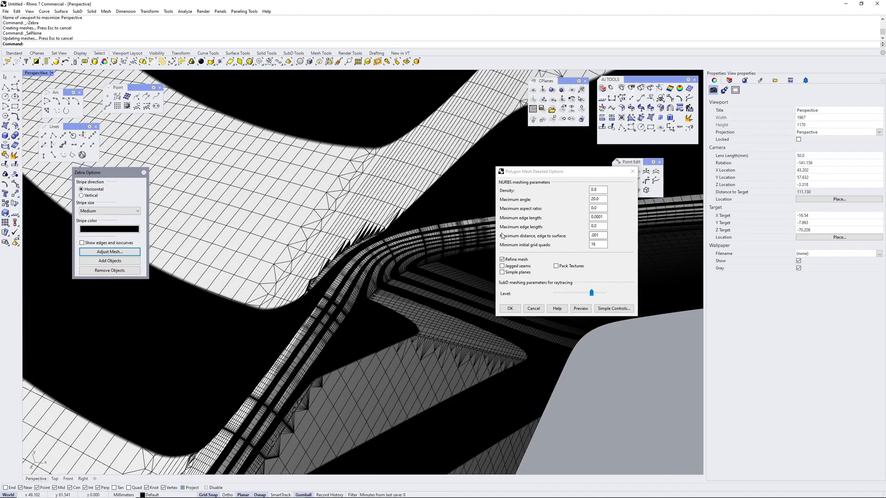
left_click(511, 308)
Step: Show edges and isocurves in the zebra display and disable surface isocurves for the polysurface to reveal its corner patch edges
right_click_drag(464, 312, 232, 216)
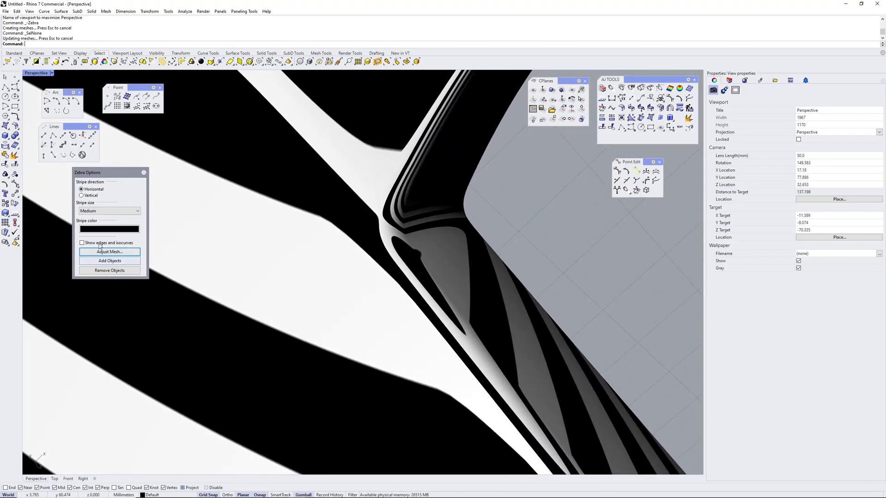
left_click(81, 242)
left_click(413, 228)
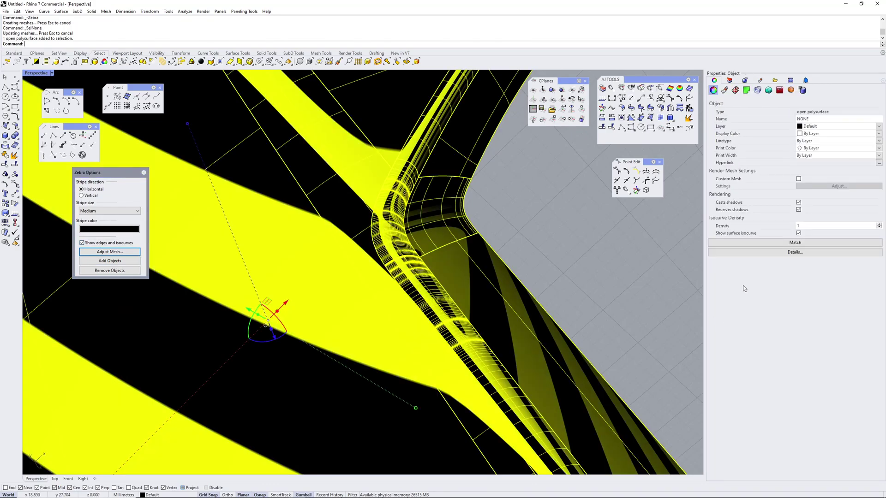
left_click(798, 233)
scroll(369, 193, "up", 5)
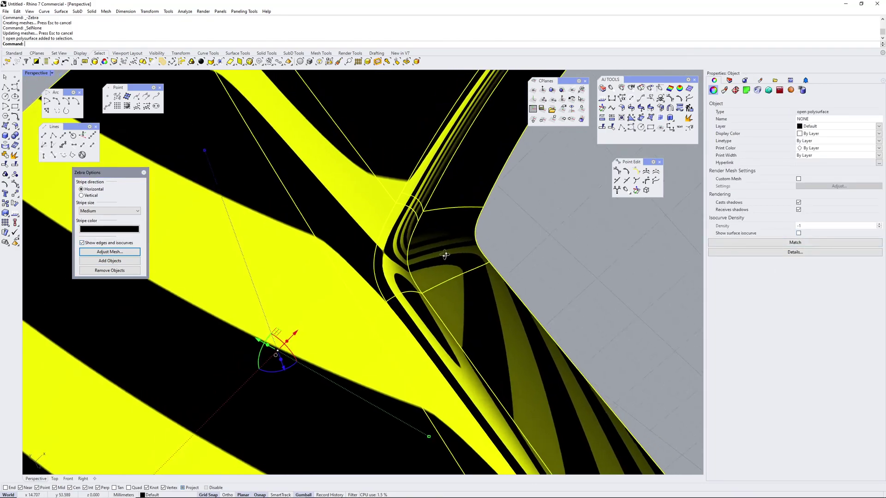
scroll(369, 195, "up", 3)
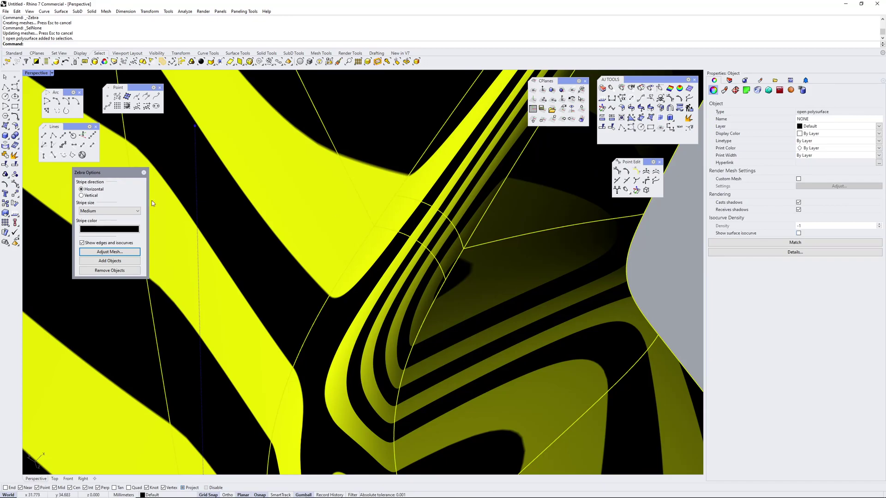
Step: Turn off edges and isocurves in the zebra display and deselect the polysurface
left_click(82, 242)
scroll(411, 243, "down", 3)
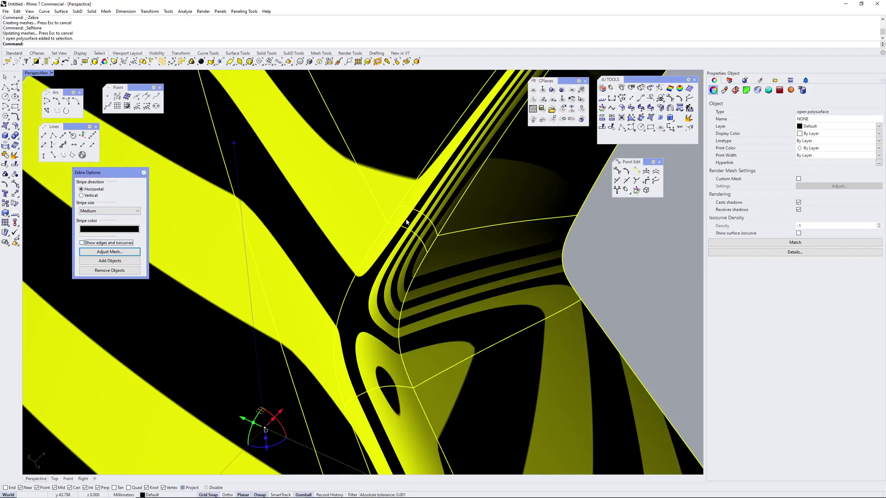
left_click(603, 259)
Step: Examine how the refined zebra stripes flow through the corner and along both fillets from different angles
right_click_drag(602, 260, 478, 279)
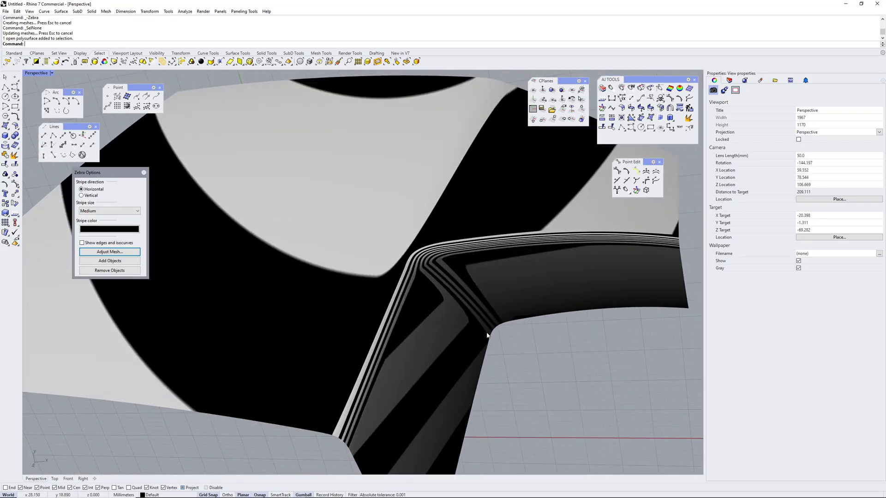
right_click_drag(486, 336, 445, 299)
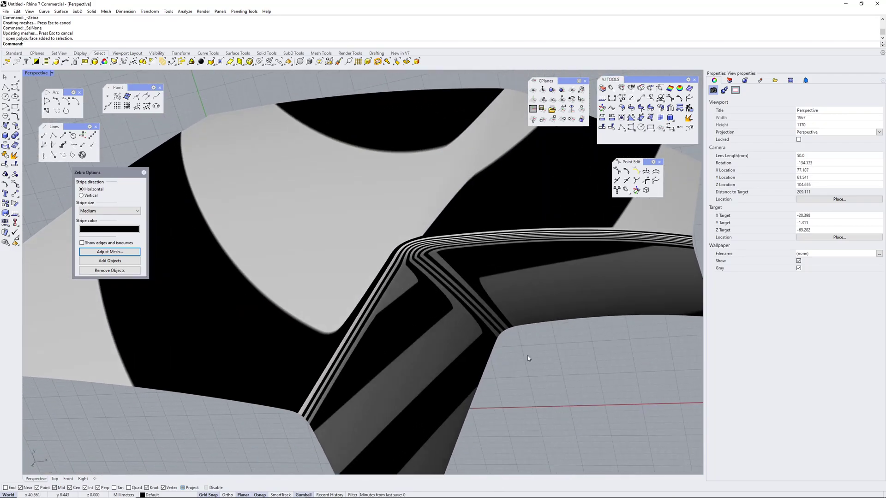
right_click_drag(526, 344, 470, 273)
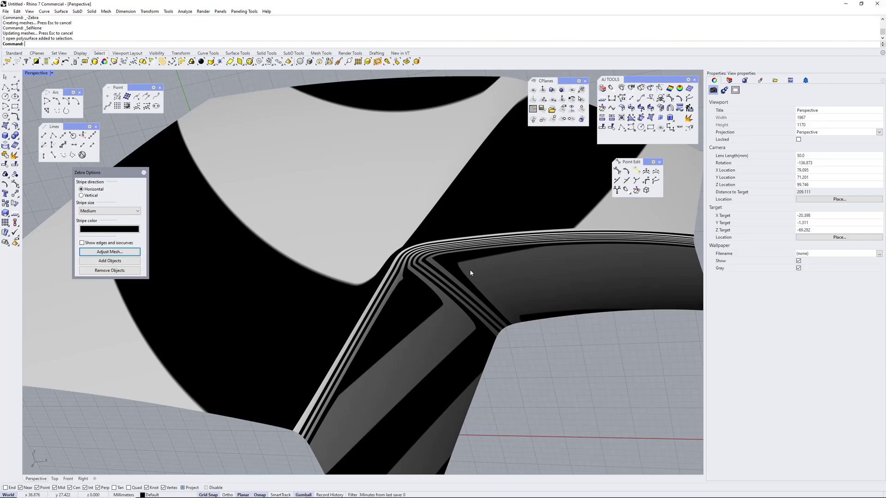
Step: Highlight the large upper faces and their blend in SolidWorks, and inspect the zebra stripes across them in Rhino
key("alt+Tab")
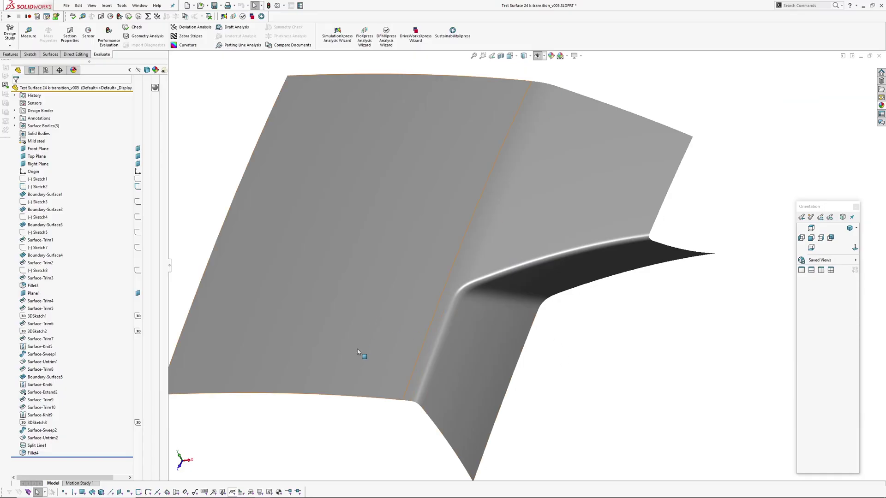
left_click(451, 237)
left_click(563, 226, "ctrl")
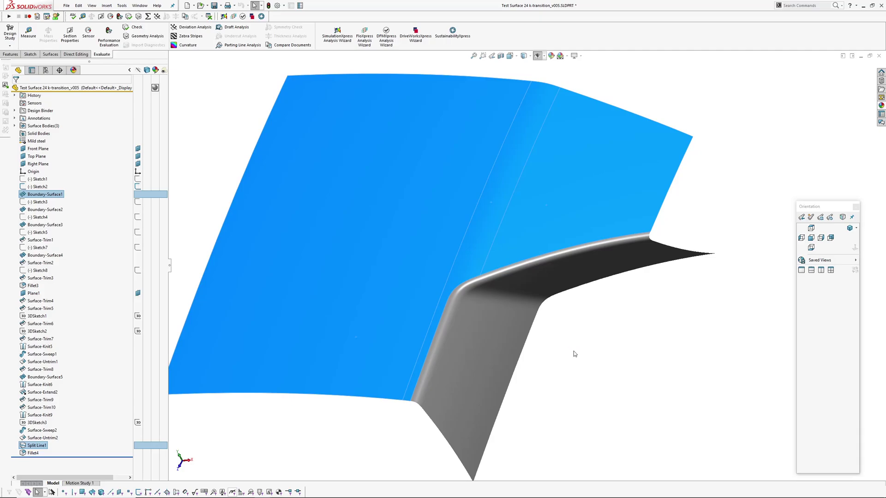
key("alt+Tab")
right_click_drag(448, 242, 349, 96)
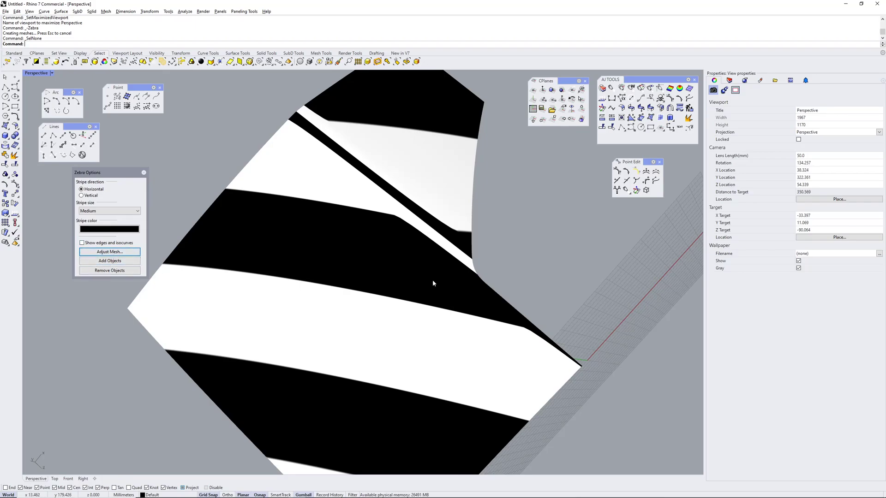
mouse_move(431, 283)
right_mouse_down()
mouse_move(413, 291)
mouse_move(429, 192)
mouse_move(439, 278)
mouse_move(394, 226)
mouse_move(391, 210)
mouse_move(364, 206)
mouse_move(360, 182)
mouse_move(397, 233)
mouse_move(423, 299)
mouse_move(409, 226)
mouse_move(382, 263)
mouse_move(391, 209)
mouse_move(423, 292)
right_mouse_up()
Step: Highlight the lower flange faces and their blend in SolidWorks, and inspect the zebra stripes across them in Rhino
key("alt+Tab")
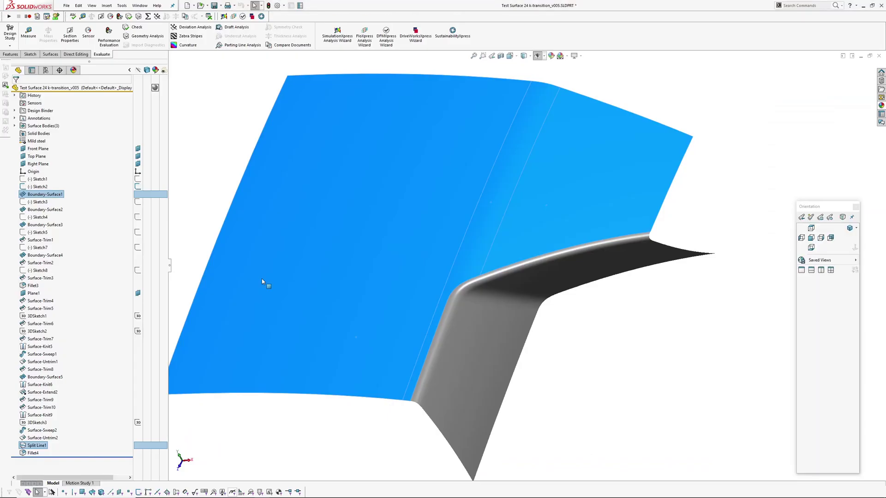
left_click(501, 355)
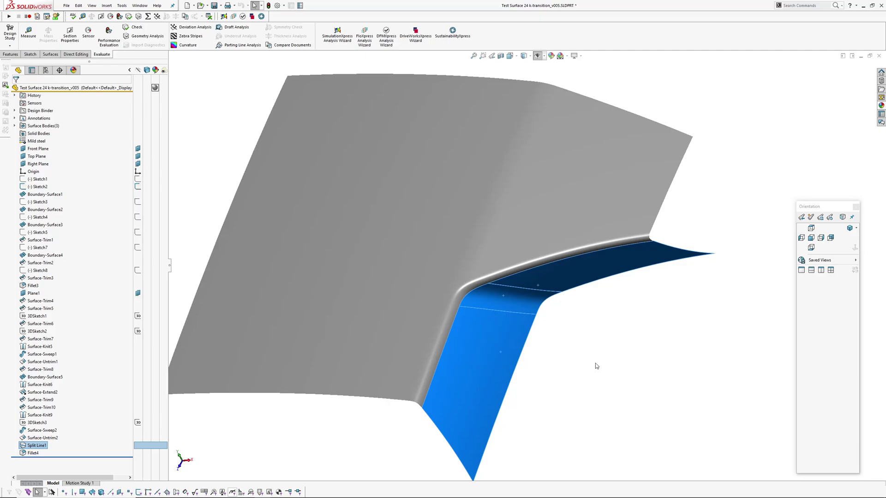
key("alt+Tab")
scroll(437, 238, "down", 4)
right_click_drag(437, 238, 385, 242)
scroll(428, 252, "up", 9)
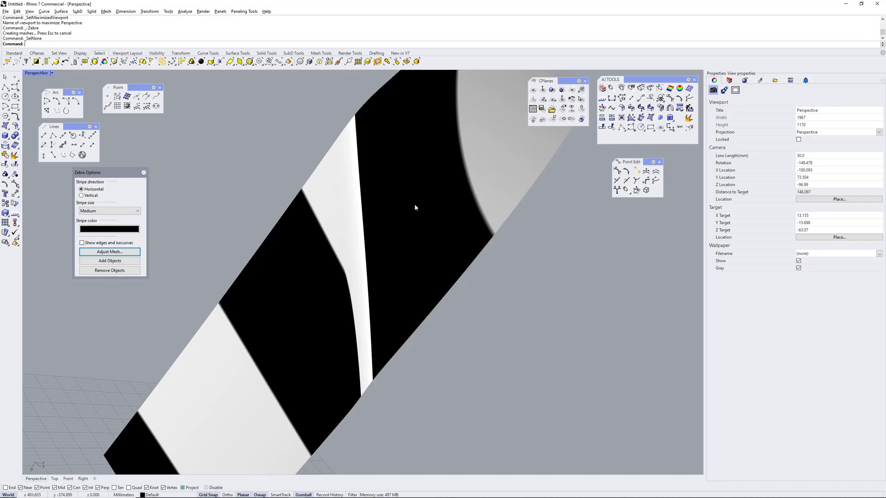
scroll(490, 297, "down", 4)
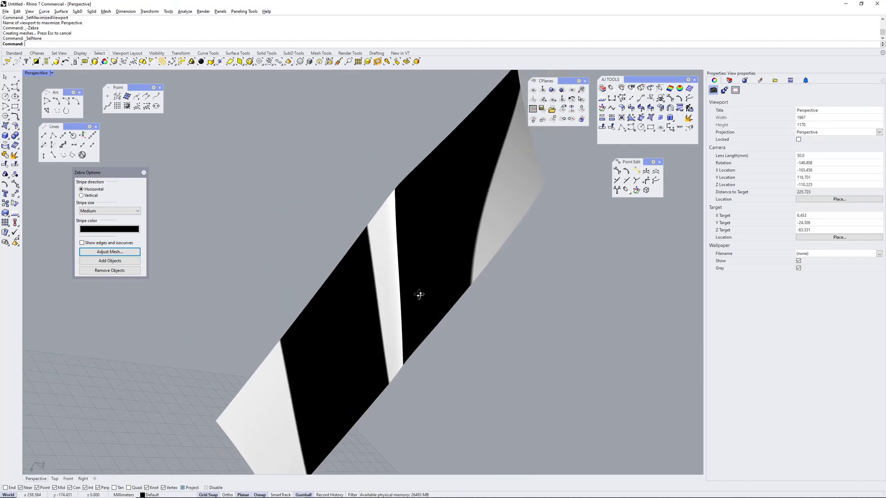
Step: Inspect the zebra stripes across the lower flange in Rhino, and switch to the spoon6.SLDPRT part in SolidWorks
right_click_drag(419, 294, 418, 256)
scroll(444, 279, "up", 8)
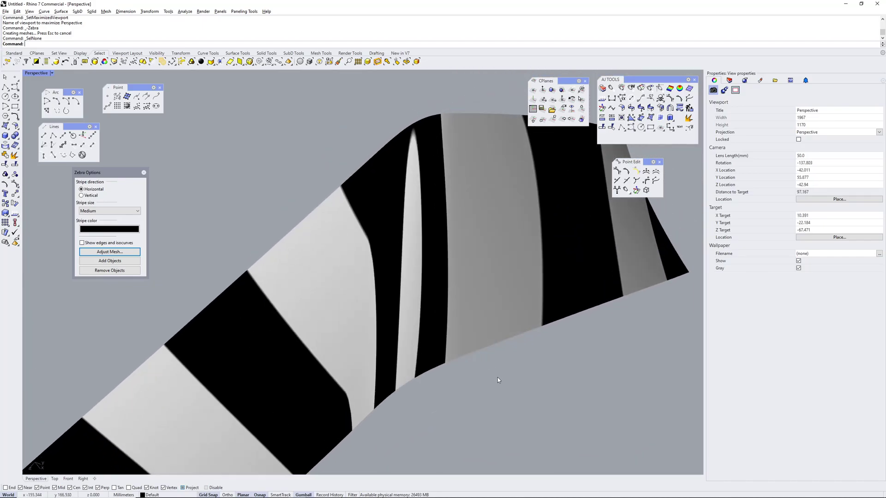
key("alt+Tab")
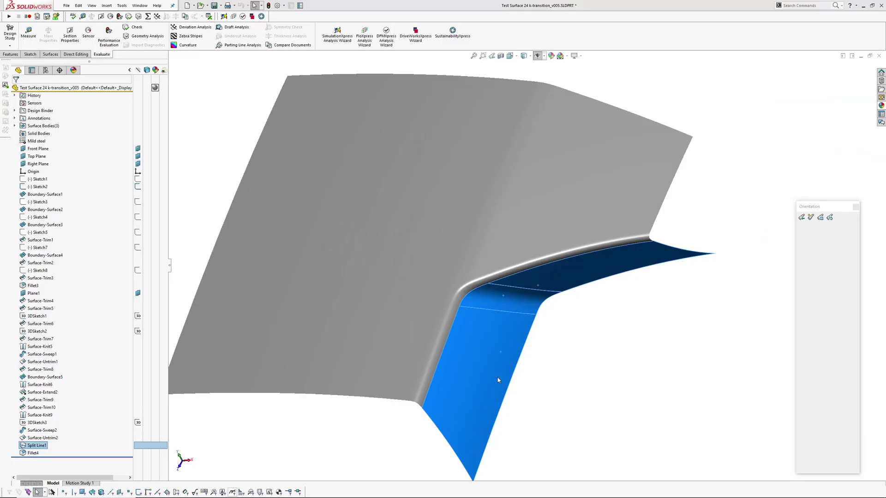
left_click(138, 5)
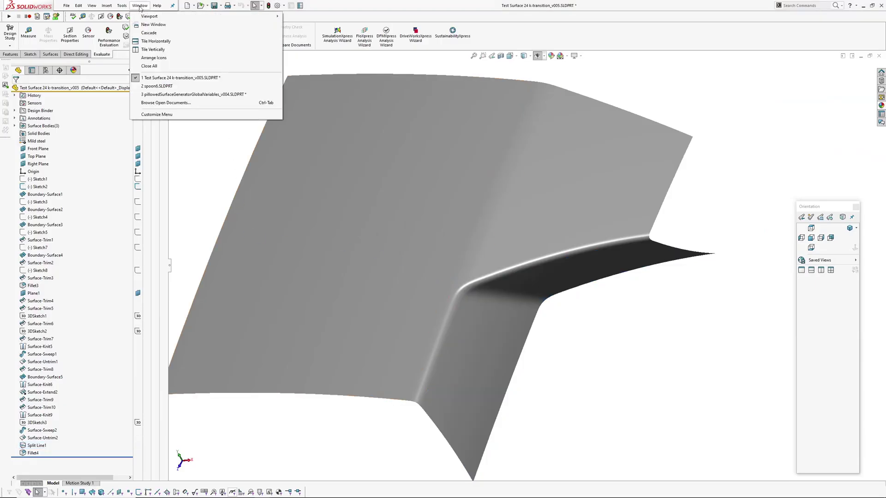
left_click(151, 87)
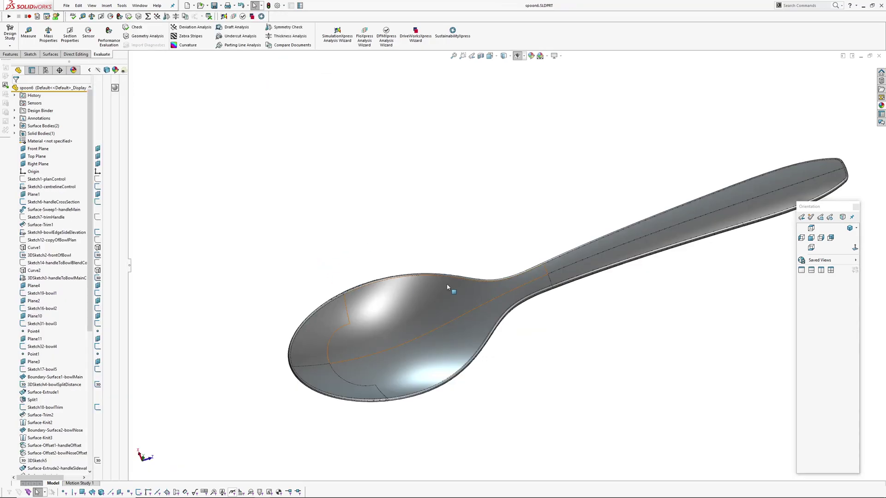
Step: Select the four faces that form the inside of the spoon's bowl, including both tip faces
scroll(415, 272, "down", 3)
scroll(504, 362, "up", 3)
scroll(480, 310, "down", 5)
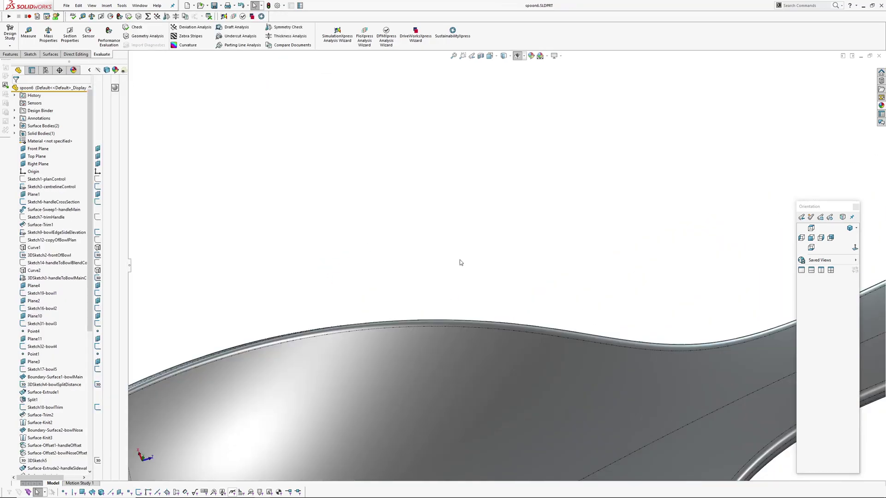
scroll(466, 286, "up", 6)
scroll(435, 269, "down", 3)
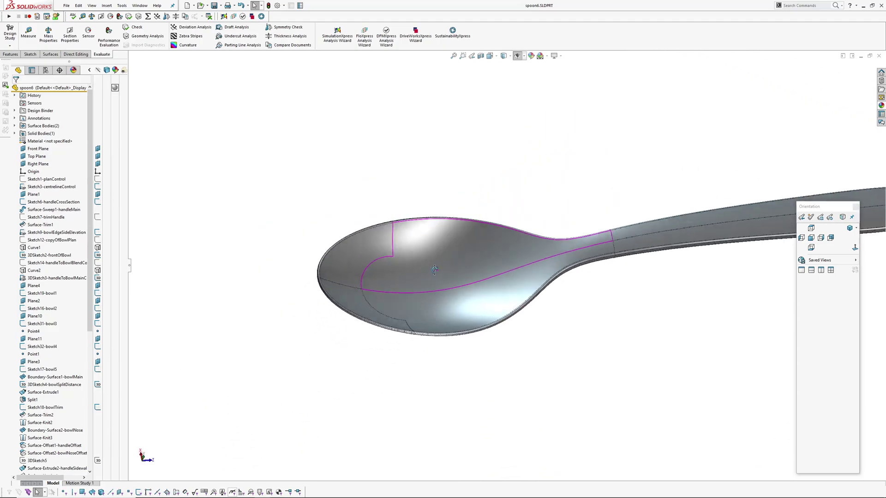
middle_click_drag(434, 269, 425, 291)
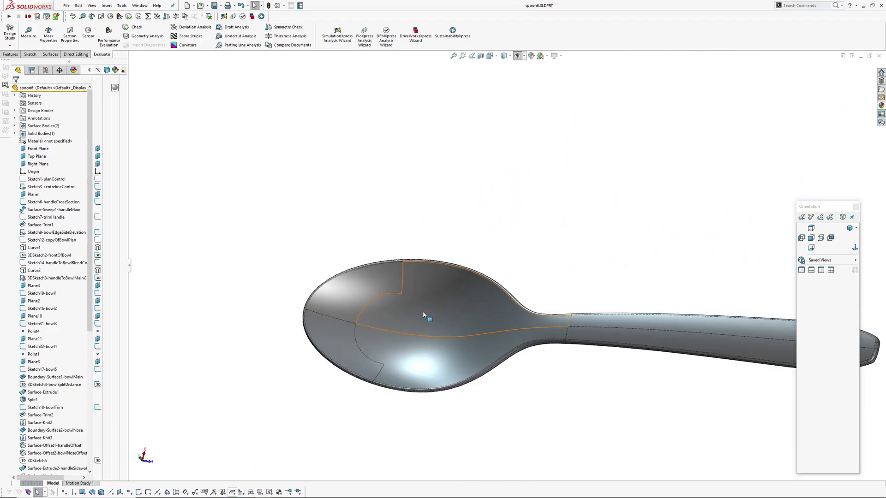
left_click(458, 307)
left_click(427, 360, "ctrl")
left_click(345, 350, "ctrl")
left_click(351, 291, "ctrl")
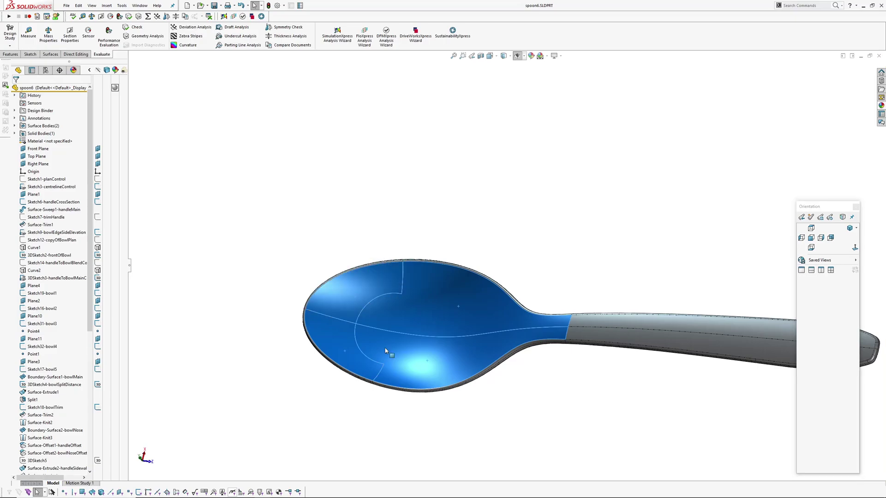
middle_click_drag(406, 332, 475, 372)
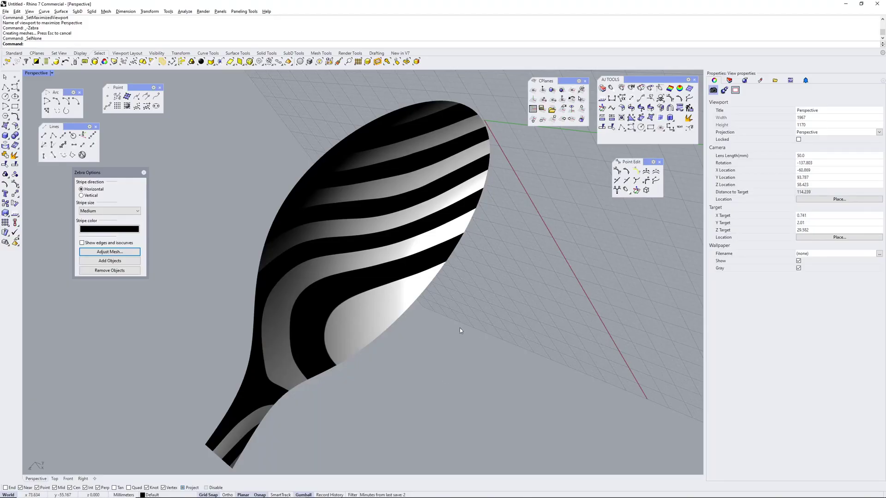
Step: In Rhino, select the spoon bowl polysurface and turn off its surface isocurves
right_click_drag(460, 330, 427, 307)
scroll(366, 249, "up", 3)
scroll(447, 299, "down", 3)
left_click(422, 302)
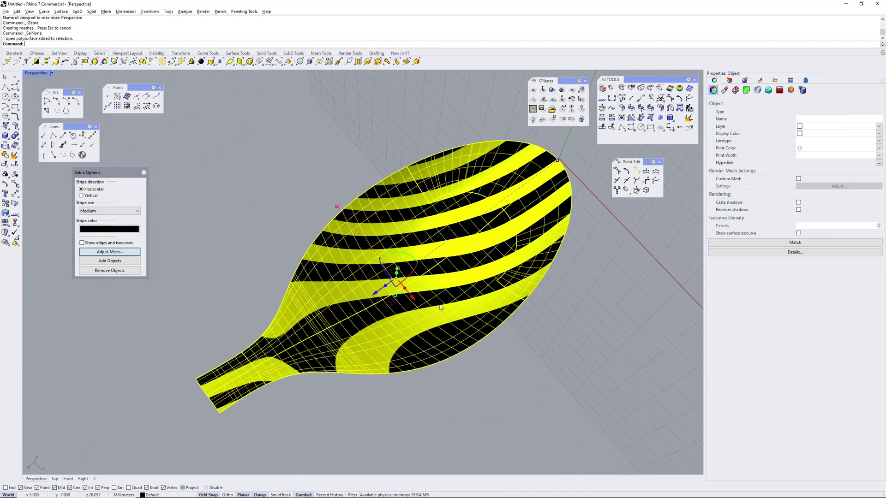
left_click(798, 233)
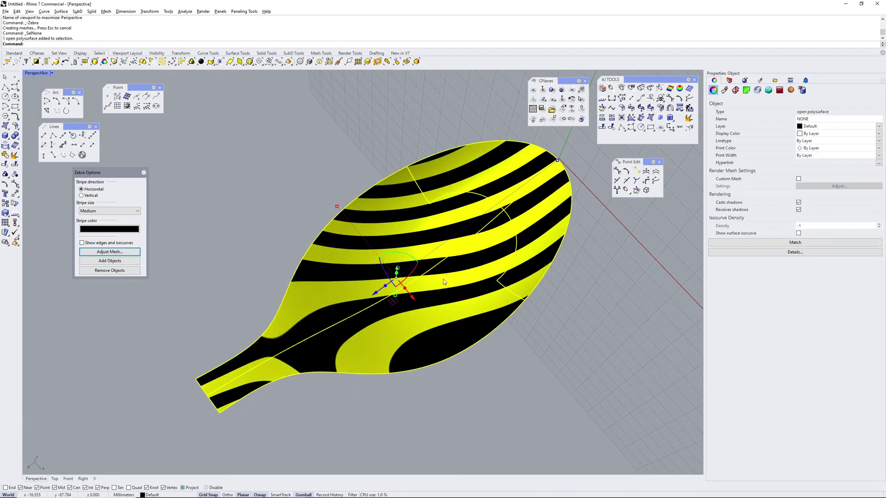
Step: Refine the spoon's zebra mesh with a maximum edge-to-surface distance of 0.0005, previewing it before accepting
left_click(96, 252)
left_click(580, 308)
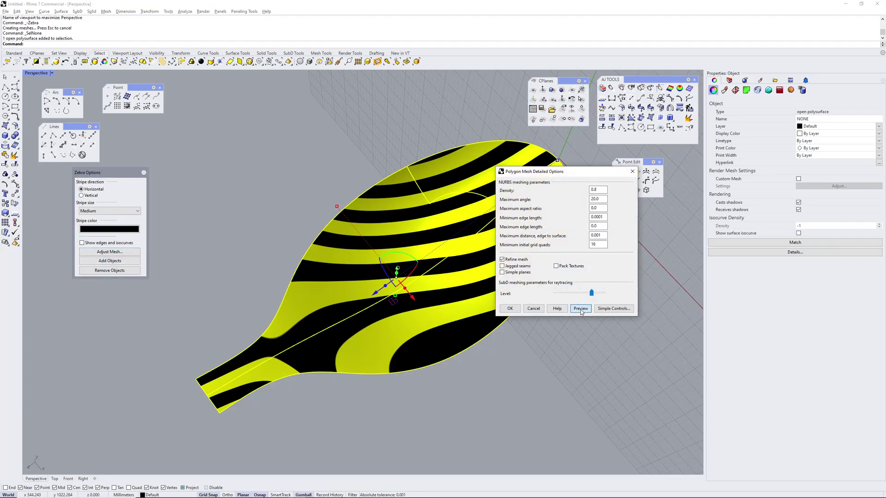
scroll(390, 300, "up", 5)
right_click_drag(387, 300, 394, 292)
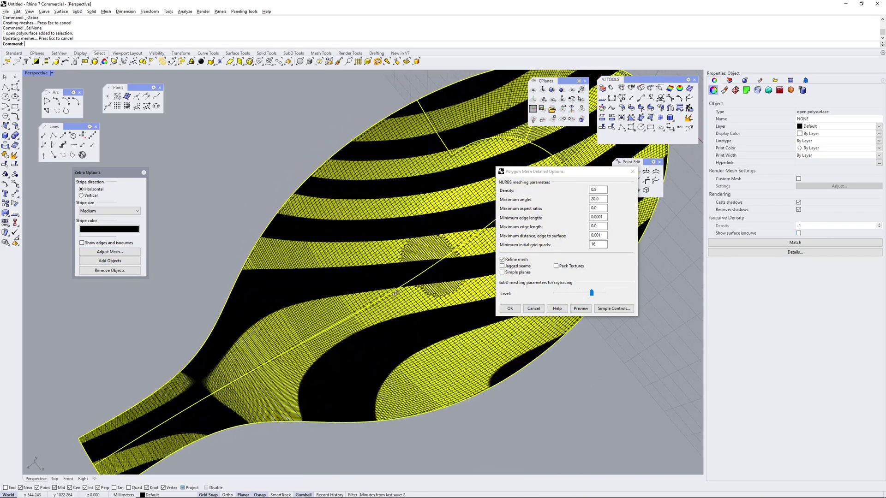
left_click(601, 235)
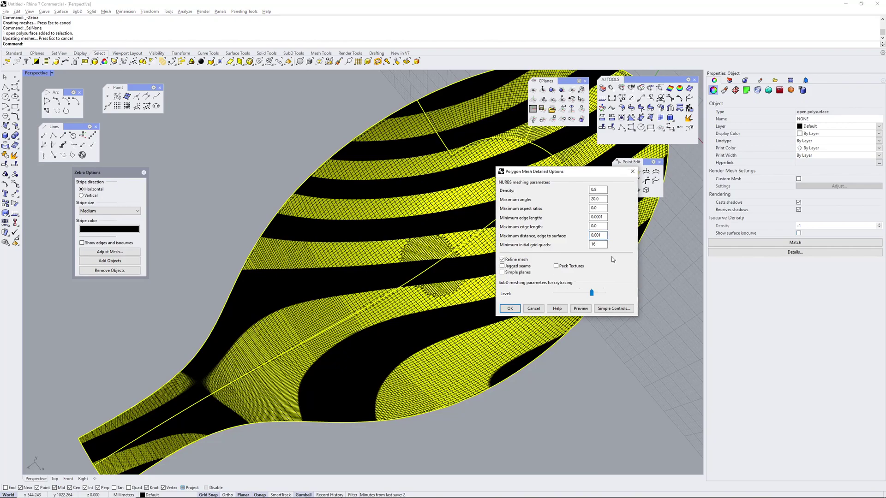
left_click(580, 308)
left_click(510, 308)
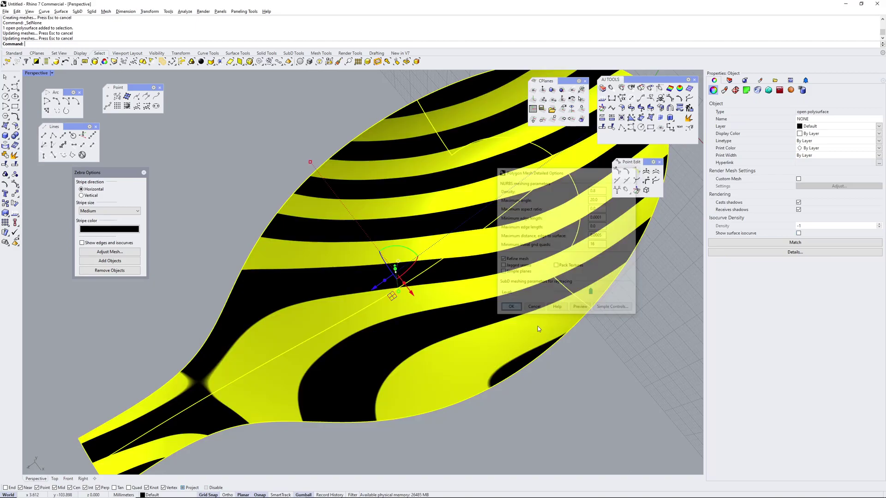
Step: Deselect the spoon polysurface and examine its zebra stripes through the bowl and neck
right_click_drag(538, 329, 507, 253)
left_click(567, 351)
right_click_drag(387, 246, 426, 312)
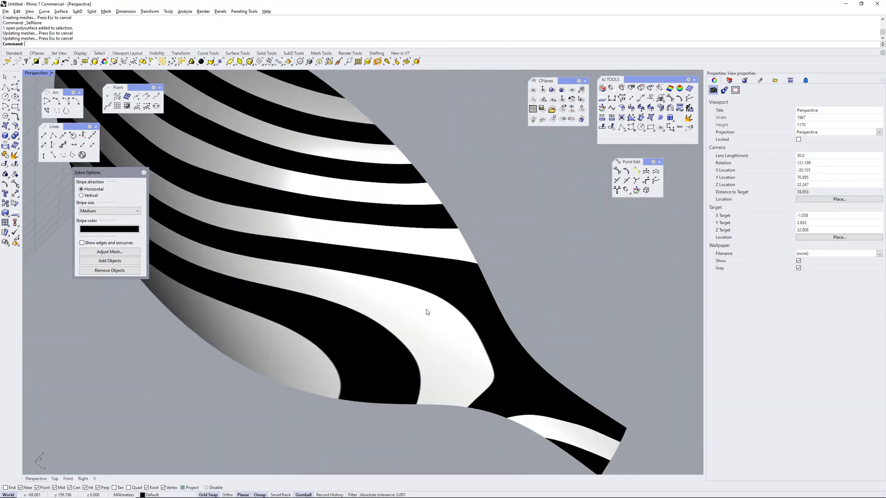
scroll(426, 312, "down", 5)
Step: Run GlobalEdgeContinuity on the spoon bowl polysurface
left_click(379, 253)
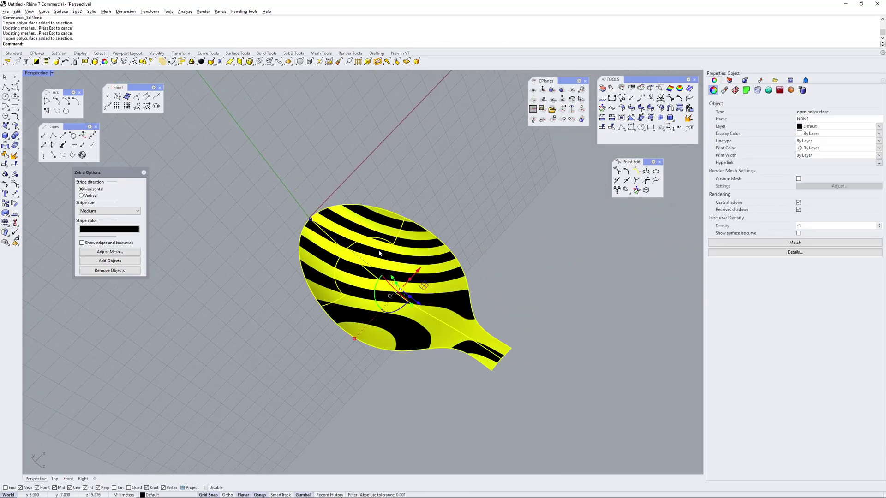
type("GlobalEdgeContinuity")
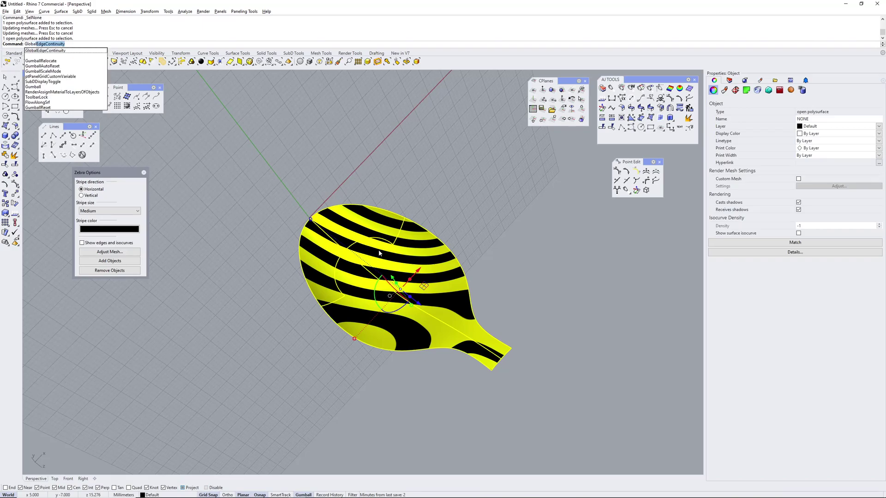
key("Return")
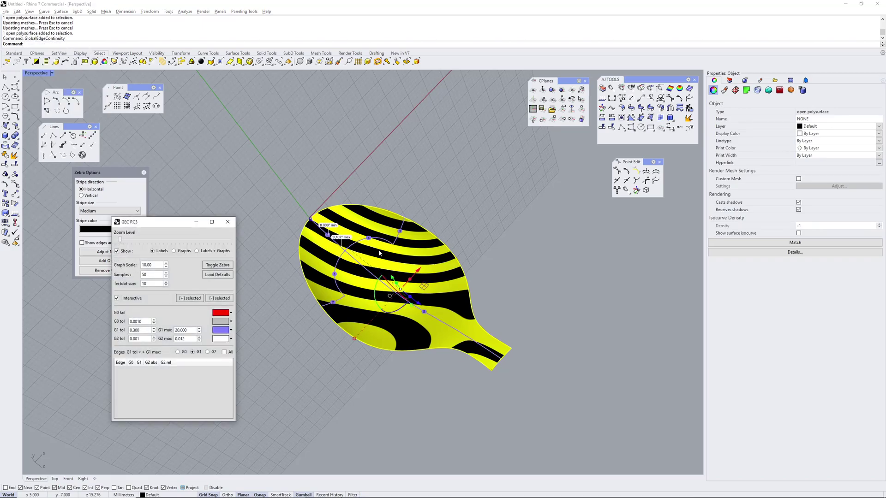
scroll(363, 304, "up", 2)
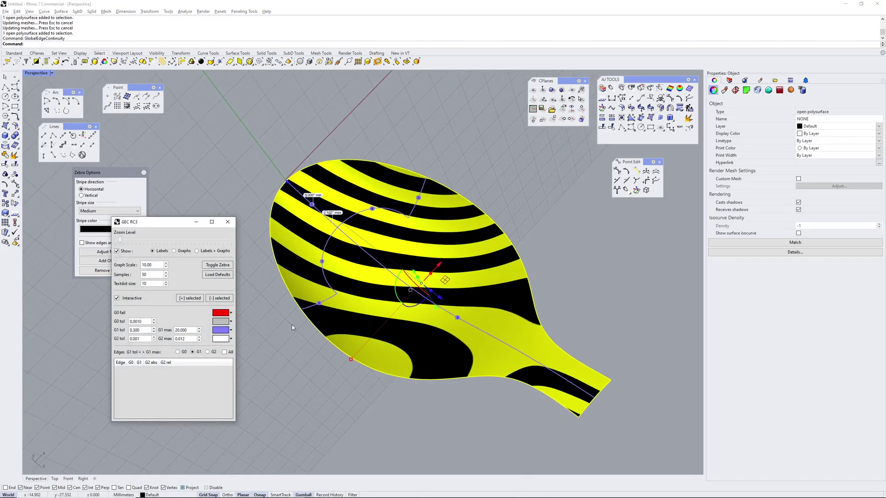
Step: Check the spoon's internal edges against the G0 and G2 continuity criteria
left_click(178, 352)
left_click(207, 351)
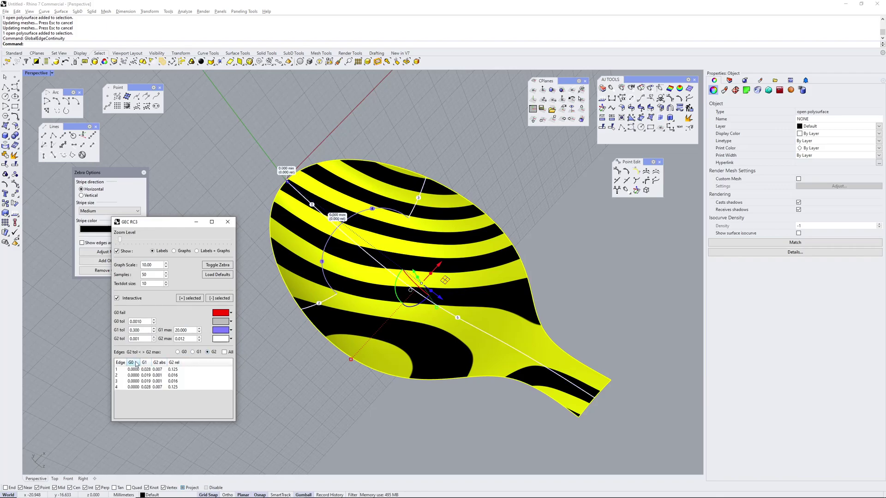
mouse_move(372, 257)
right_mouse_down()
mouse_move(379, 295)
mouse_move(371, 252)
right_mouse_up()
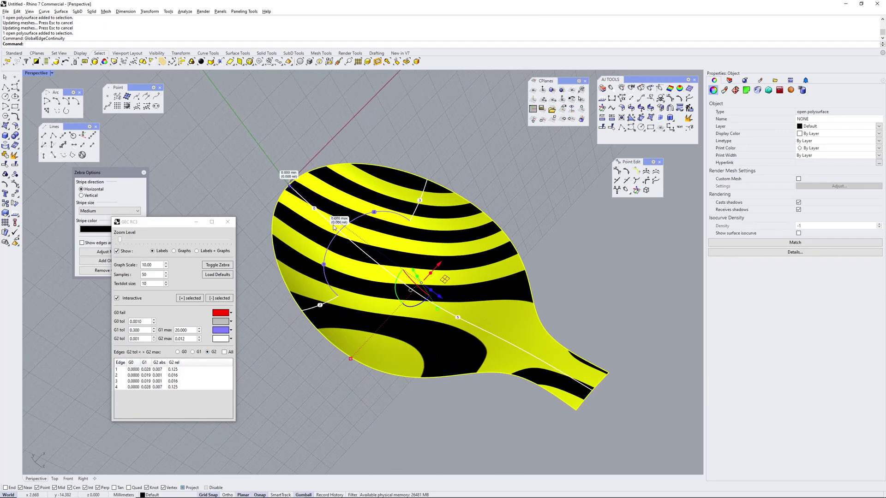
Step: Examine the G1 deviation labels along the bowl's seams up close, and compare them with the G2 results
left_click(192, 352)
scroll(322, 267, "up", 8)
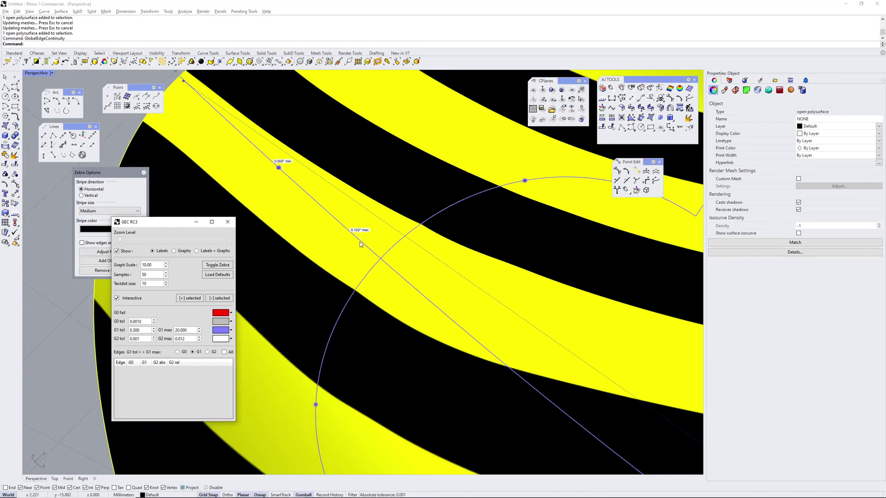
scroll(360, 242, "down", 7)
right_click_drag(360, 242, 414, 277)
scroll(385, 247, "down", 7)
scroll(359, 266, "up", 7)
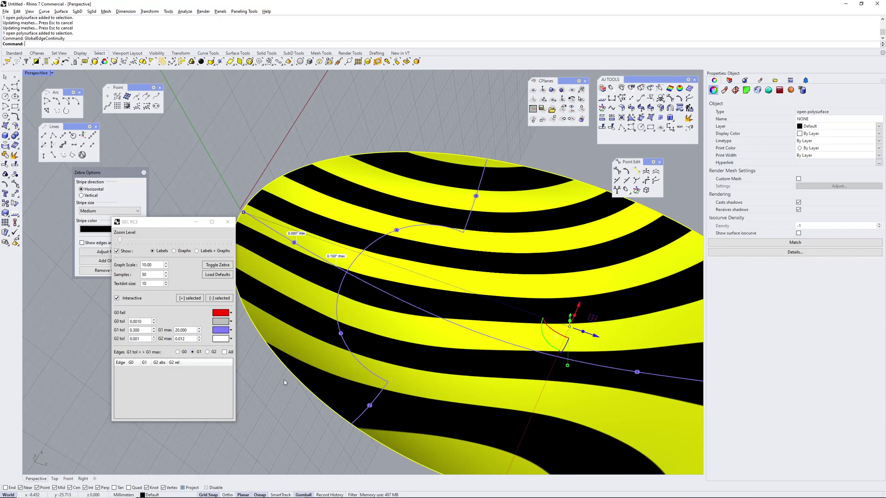
right_click_drag(284, 382, 385, 306)
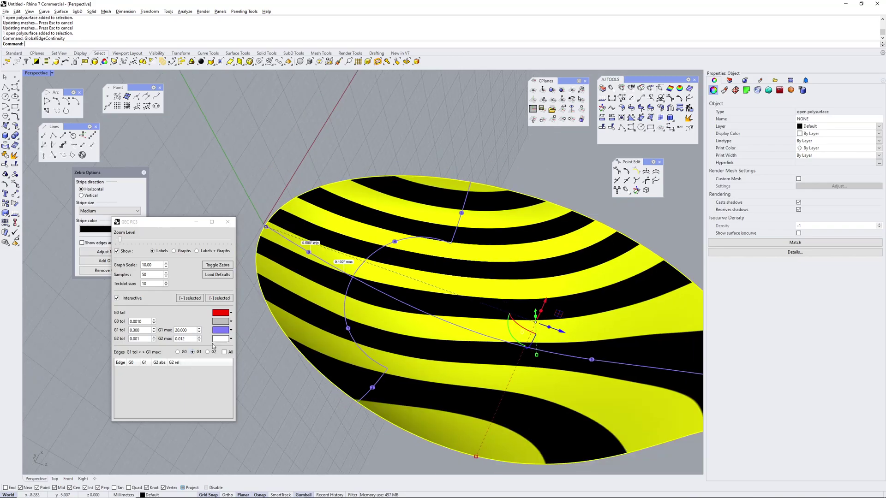
left_click(207, 352)
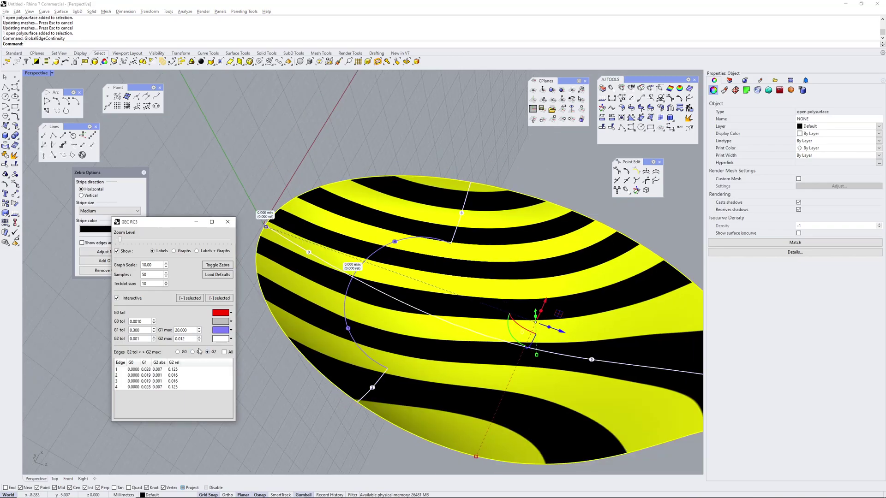
Step: Close the edge continuity analysis and examine the zebra stripes on the deselected spoon from other angles
left_click(227, 221)
right_click_drag(242, 167, 483, 211)
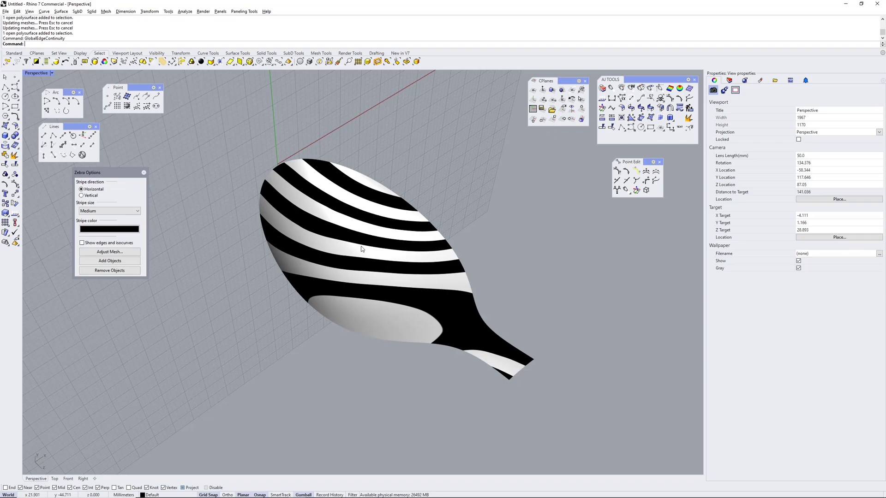
right_click_drag(362, 249, 387, 303)
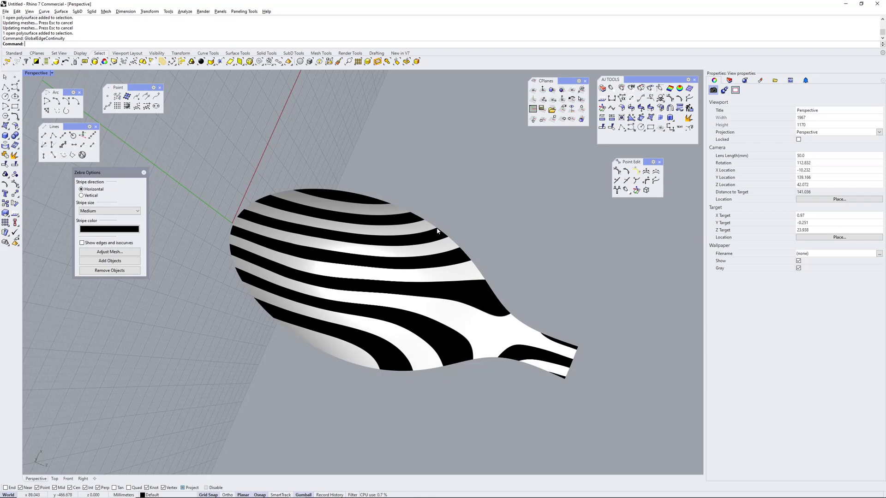
Step: Switch to SolidWorks, clear the spoon face selection, and bring up the pillowedSurfaceGeneratorGlobalVariables_v004 part
key("alt+Tab")
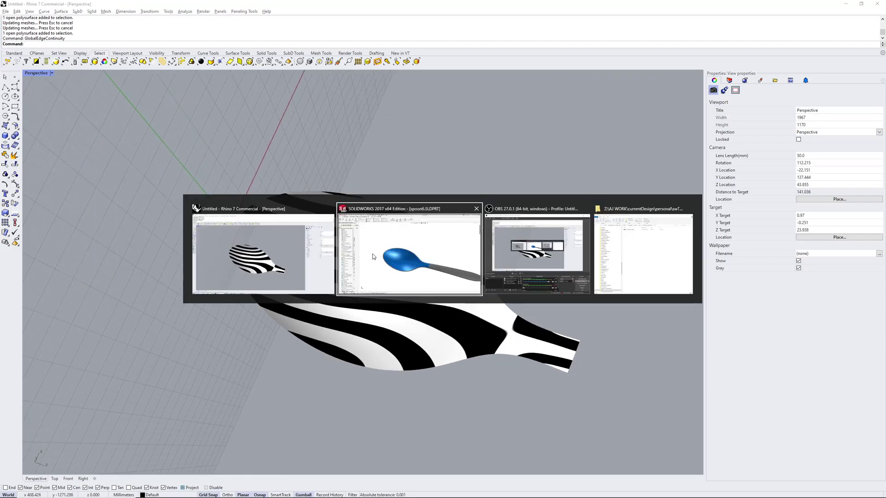
left_click(209, 274)
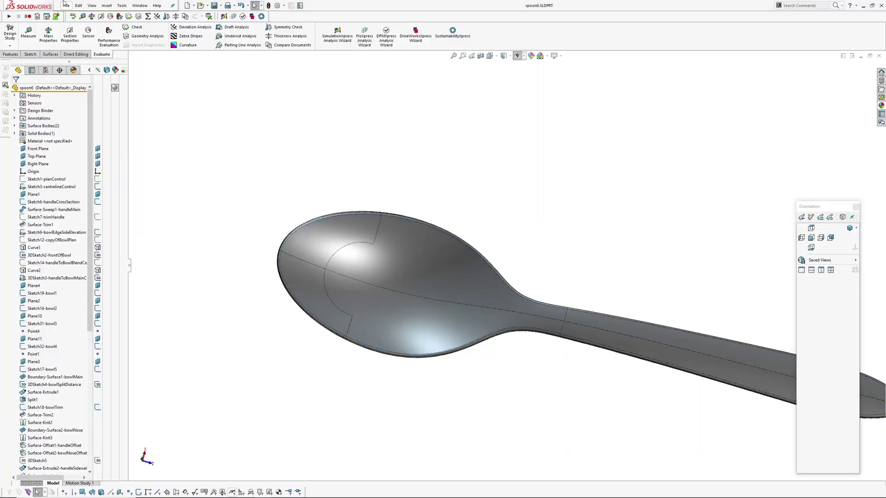
left_click(140, 6)
left_click(193, 94)
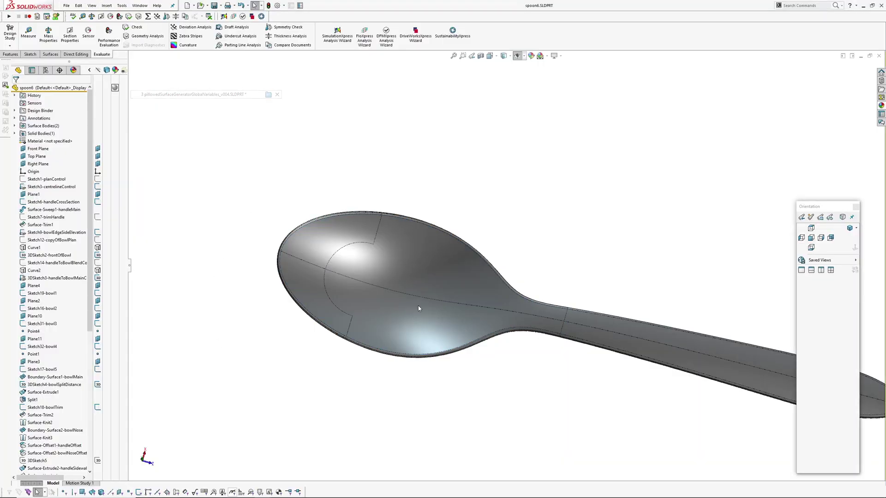
Step: Turn on zebra stripes for the pillowed part and frame its rounded corner
scroll(447, 306, "down", 5)
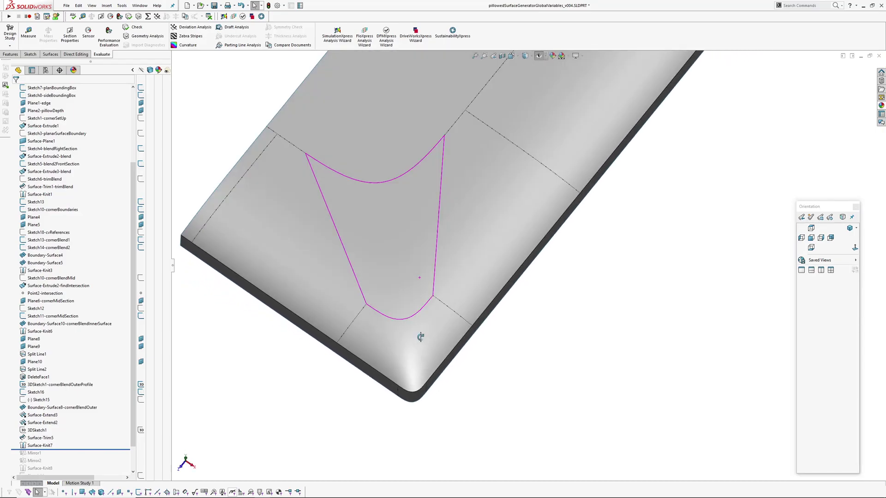
mouse_move(421, 337)
middle_mouse_down()
mouse_move(418, 327)
mouse_move(421, 343)
middle_mouse_up()
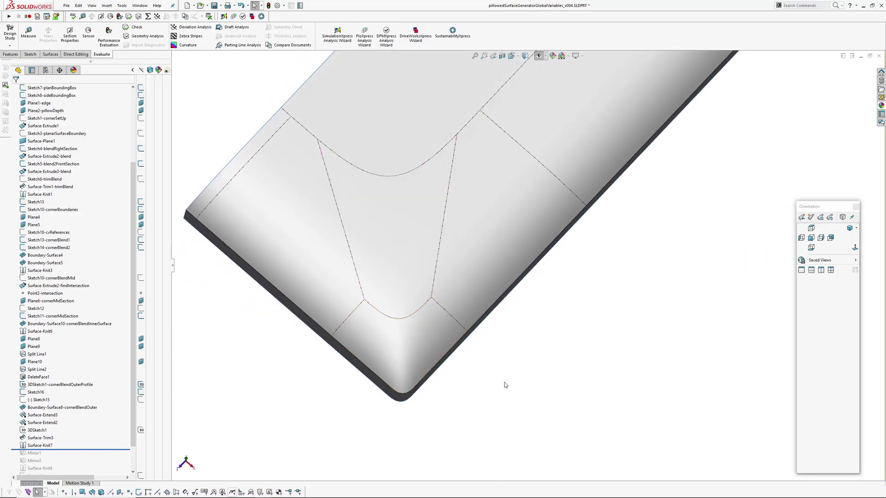
scroll(503, 383, "up", 2)
scroll(441, 323, "down", 4)
key("z")
middle_click_drag(486, 270, 485, 314, "ctrl")
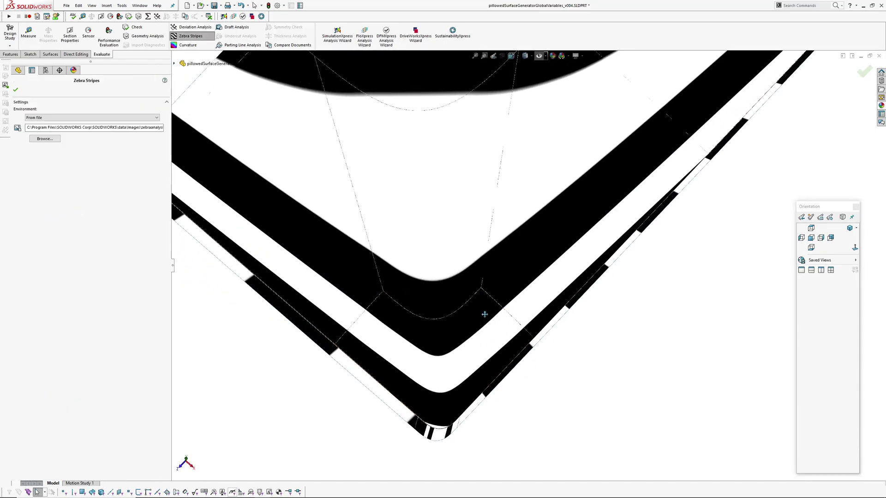
Step: Set the display style to shaded without edges and accept the zebra stripes settings
left_click(530, 57)
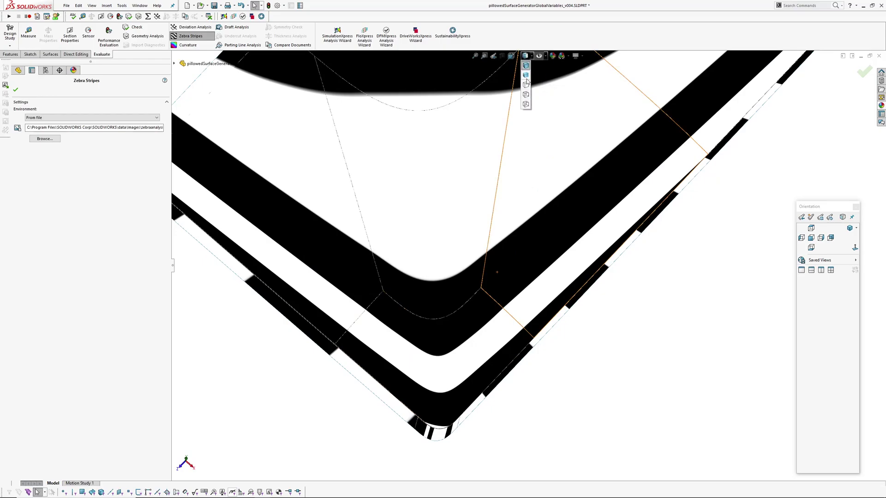
left_click(525, 75)
right_click(636, 231)
Step: Examine the zebra stripes around the pillowed corner at shallow angles, and bring the part up in Rhino's zebra analysis
mouse_move(507, 313)
middle_mouse_down()
mouse_move(502, 328)
mouse_move(585, 227)
mouse_move(521, 300)
middle_mouse_up()
mouse_move(522, 300)
middle_mouse_down("ctrl")
mouse_move(612, 213)
mouse_move(529, 198)
mouse_move(544, 281)
mouse_move(534, 326)
mouse_move(563, 332)
mouse_move(567, 253)
mouse_move(561, 263)
mouse_move(510, 221)
mouse_move(688, 200)
mouse_move(679, 198)
middle_mouse_up("ctrl")
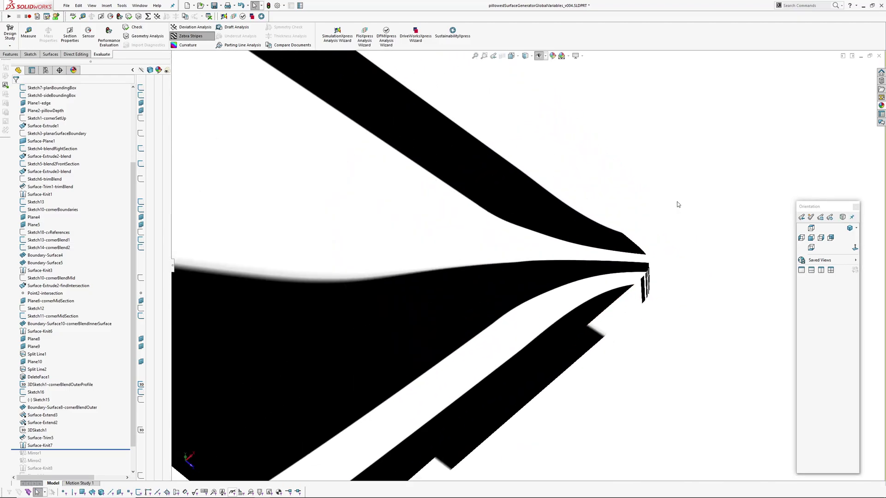
scroll(675, 208, "up", 5)
middle_click_drag(613, 258, 480, 265)
key("z")
scroll(491, 252, "up", 3)
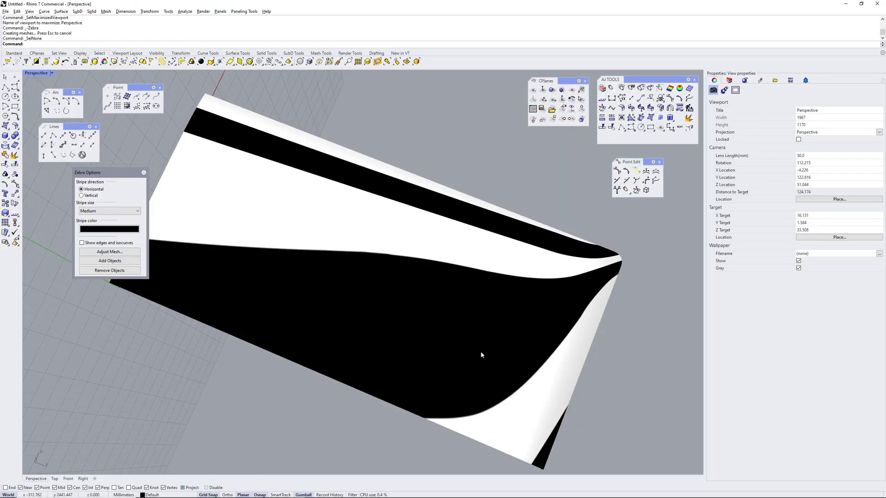
Step: Select the pillowed polysurface to reveal its patch layout under the stripes, and clear the selection
scroll(482, 349, "down", 4)
scroll(483, 347, "up", 8)
middle_click(493, 317)
left_click(409, 334)
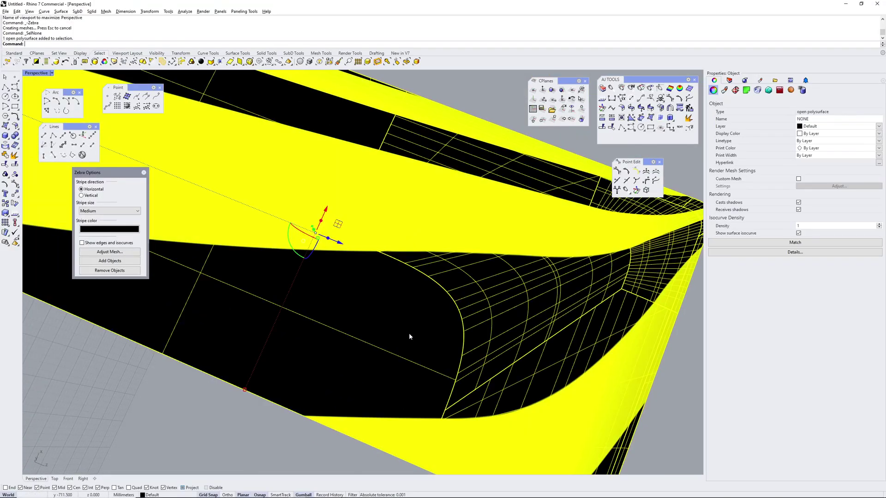
right_click_drag(410, 337, 241, 362)
left_click(241, 362)
Step: Examine the zebra stripes across the corner blend up close from another angle
scroll(447, 274, "down", 4)
right_click_drag(447, 274, 533, 279)
scroll(375, 334, "up", 8)
scroll(532, 280, "up", 2)
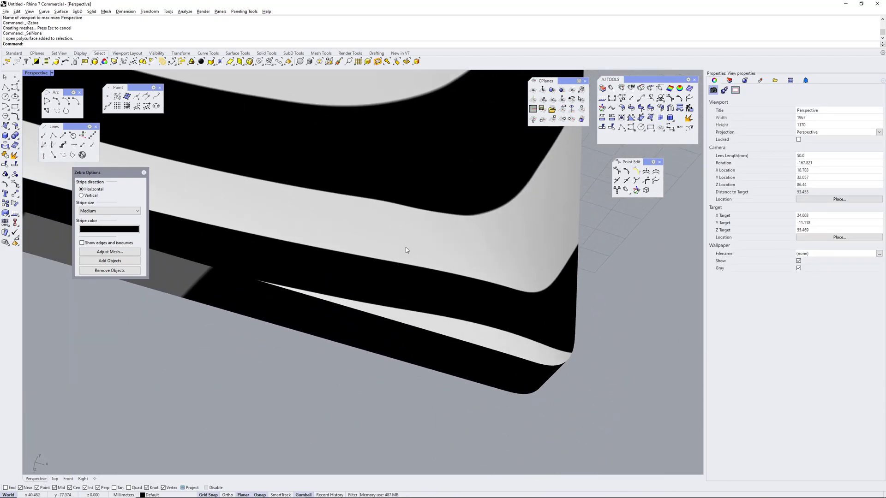
Step: Preview the zebra analysis mesh with a maximum edge-to-surface distance of 0.0001
left_click(110, 252)
left_click(580, 309)
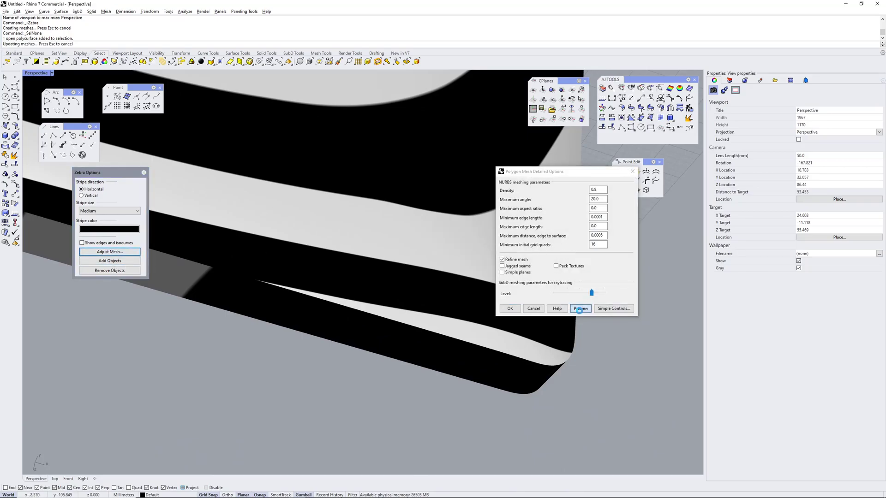
left_click(601, 236)
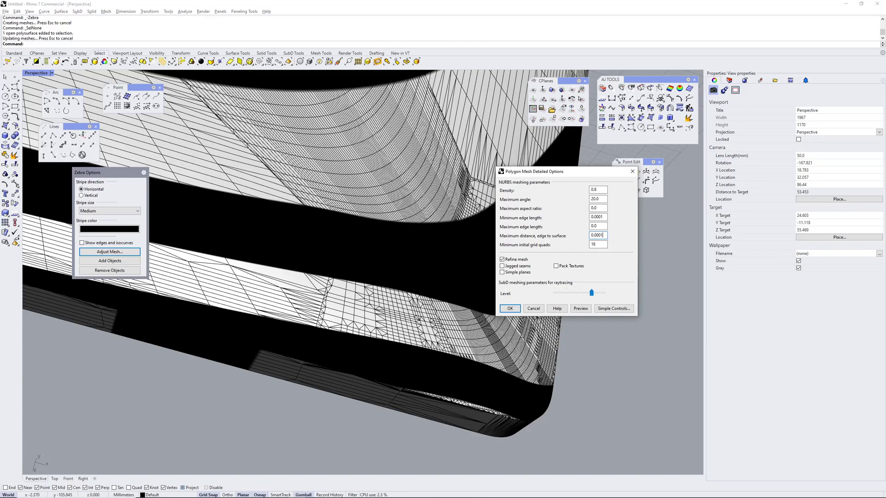
left_click(580, 309)
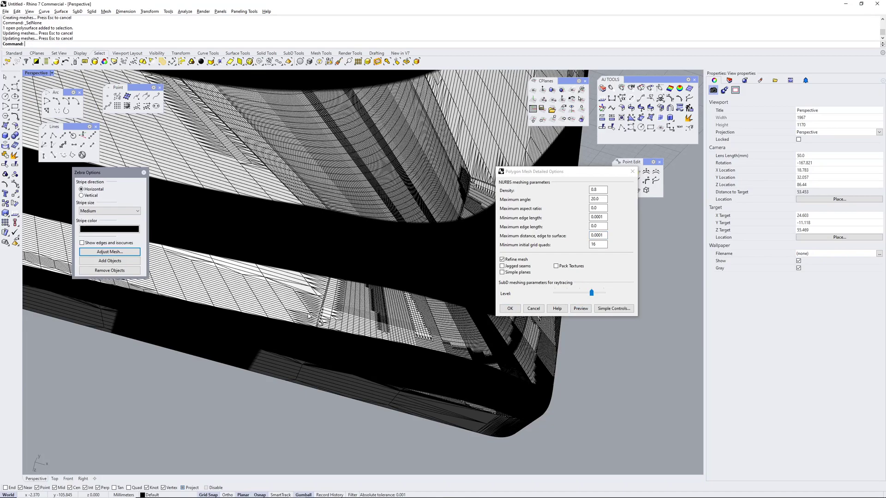
Step: Preview the analysis mesh with a maximum edge length of 2, and cancel the mesh adjustment
double_click(603, 226)
type("2")
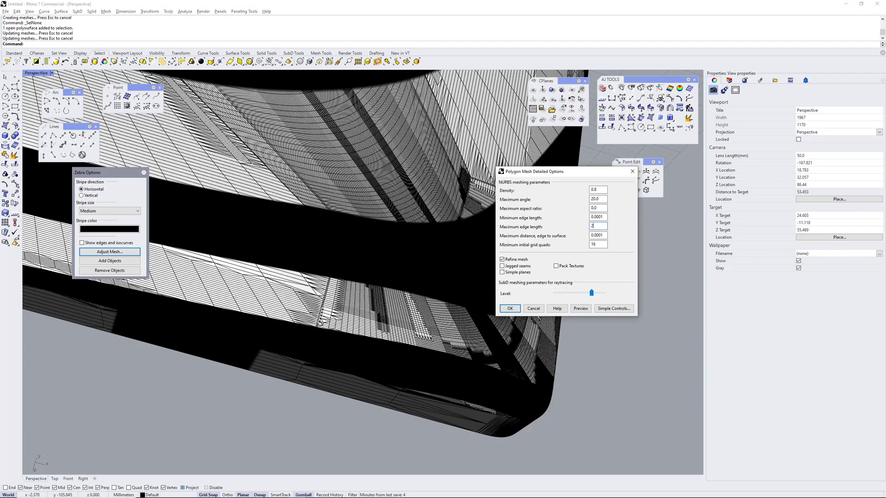
key("Tab")
left_click(580, 309)
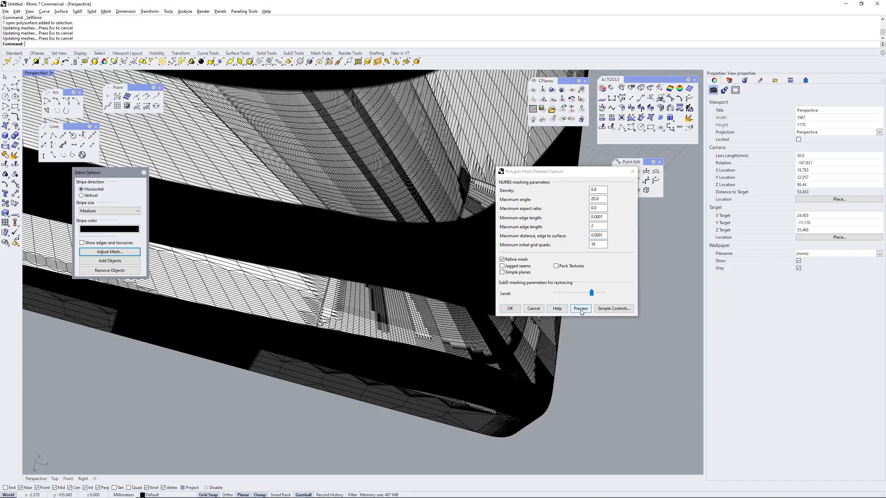
left_click(533, 308)
Step: Examine the stripes on the pillowed corner from the opposite side, and switch back to SolidWorks
right_click_drag(600, 268, 411, 279)
scroll(460, 266, "down", 7)
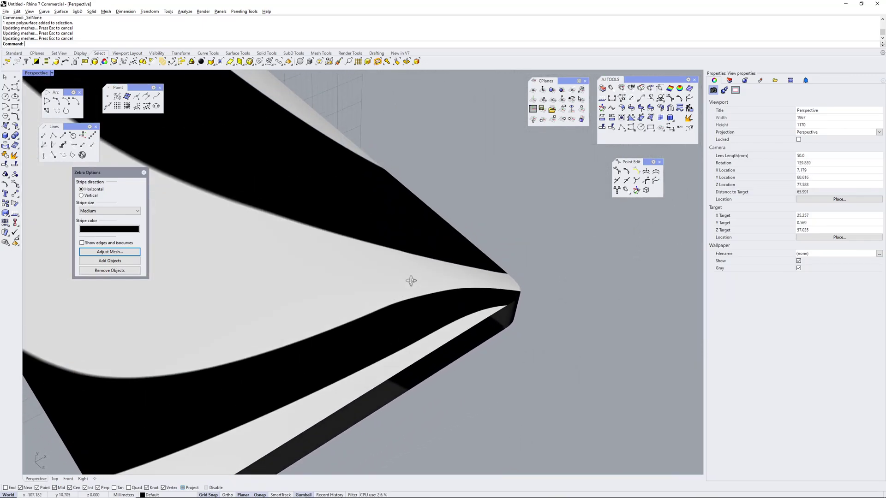
key("alt+Tab")
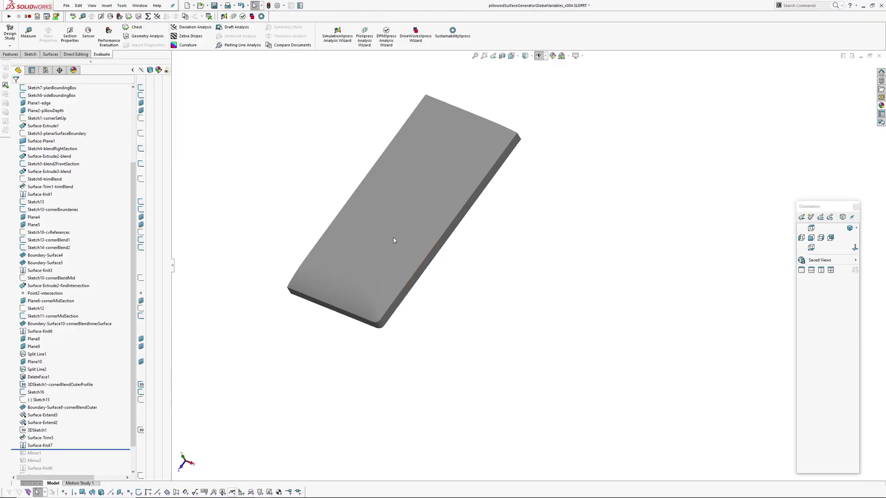
Step: Open the exportFacesToRhinoZebra macro for editing and read its code down to the IsProcessRunning function
left_click(123, 7)
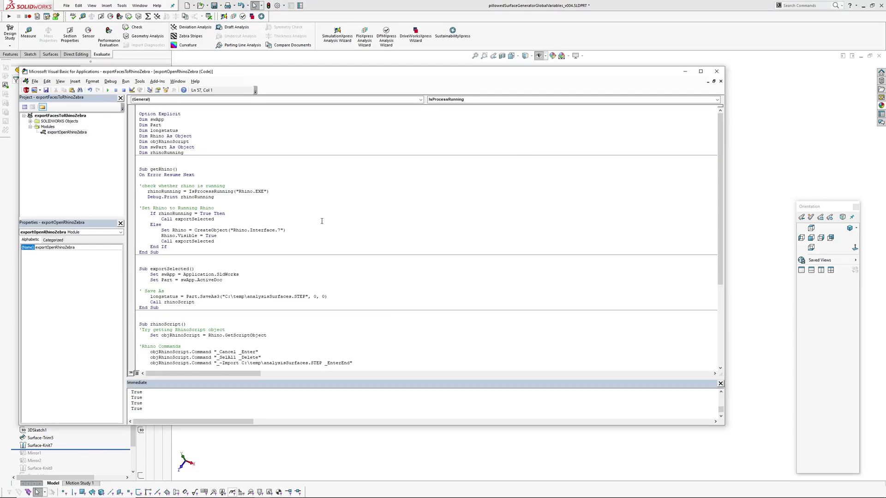
scroll(257, 231, "down", 1)
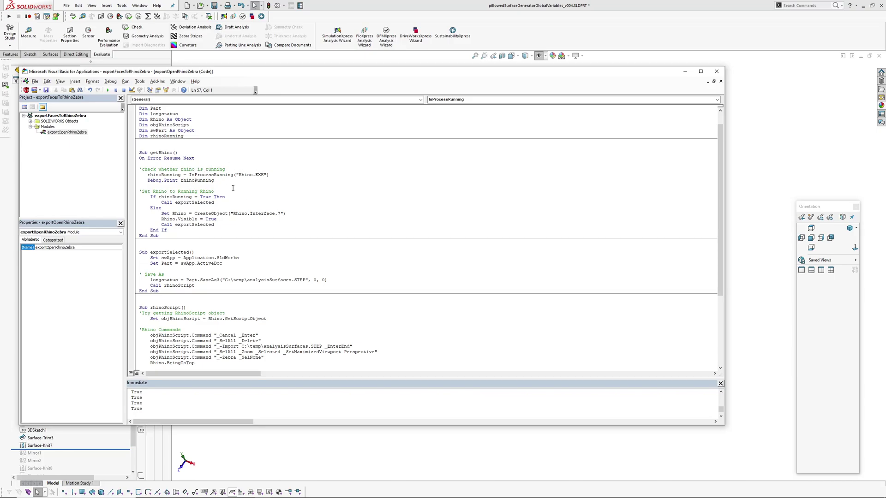
scroll(233, 189, "down", 1)
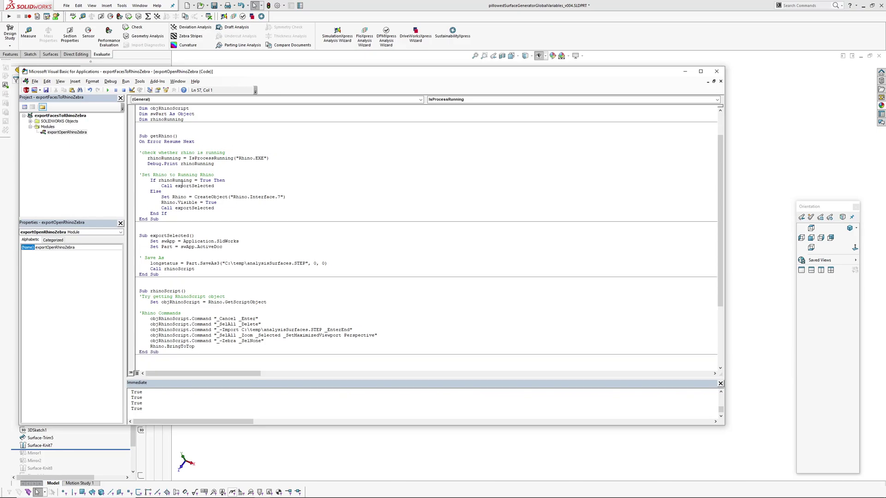
scroll(300, 200, "down", 2)
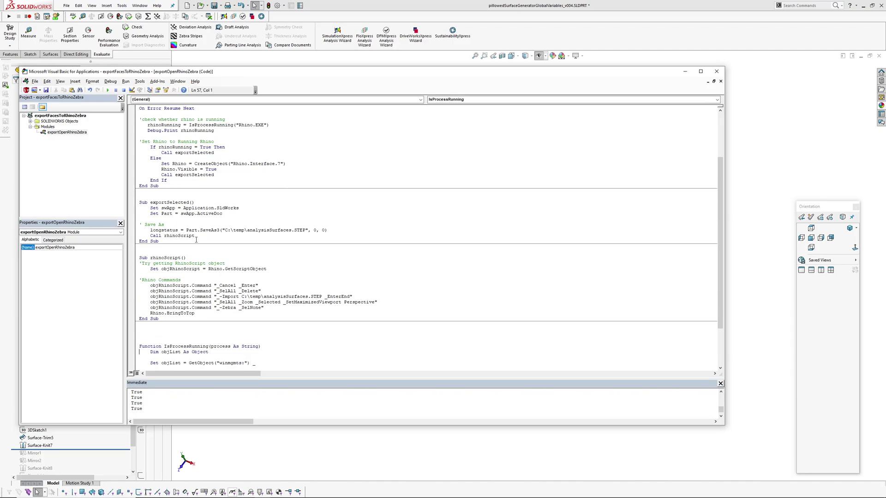
scroll(325, 234, "down", 3)
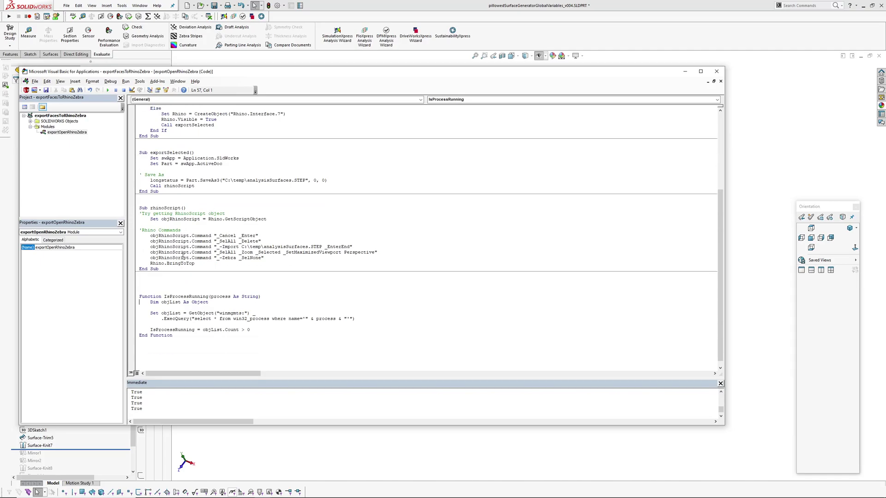
scroll(228, 261, "down", 1)
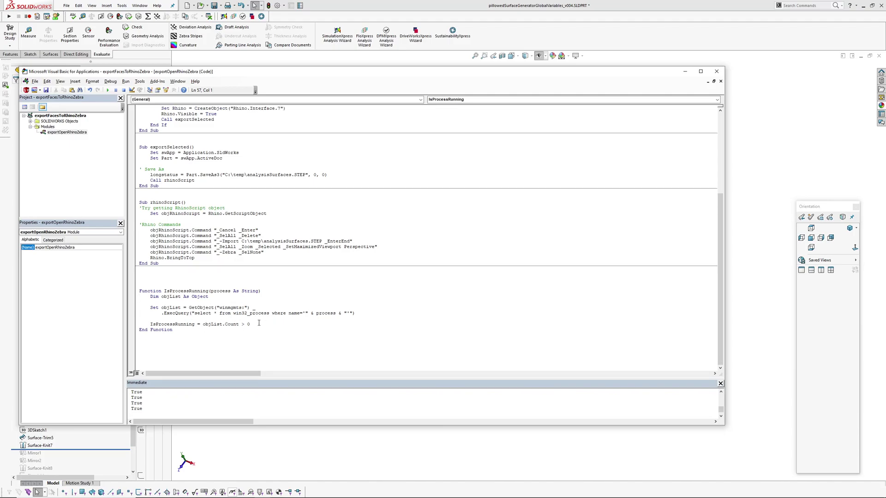
Step: Review the macro's Rhino commands and the subroutines above them, and close the code editor
scroll(248, 326, "up", 4)
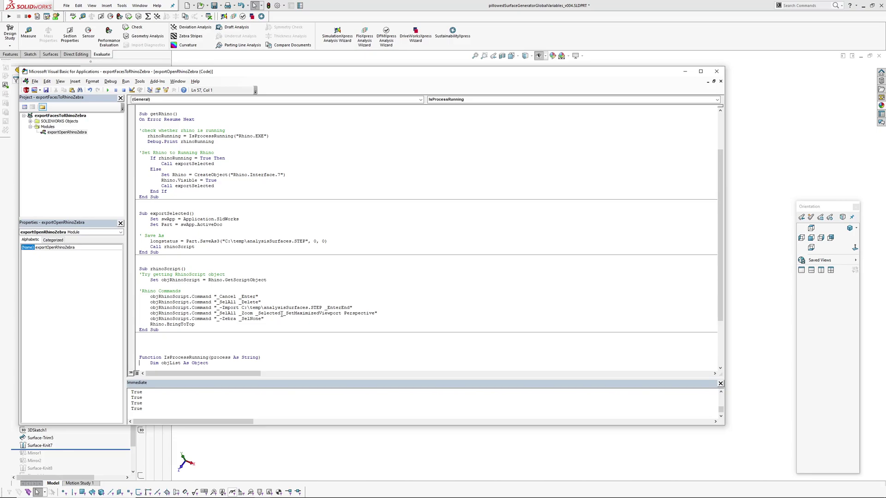
scroll(198, 295, "up", 3)
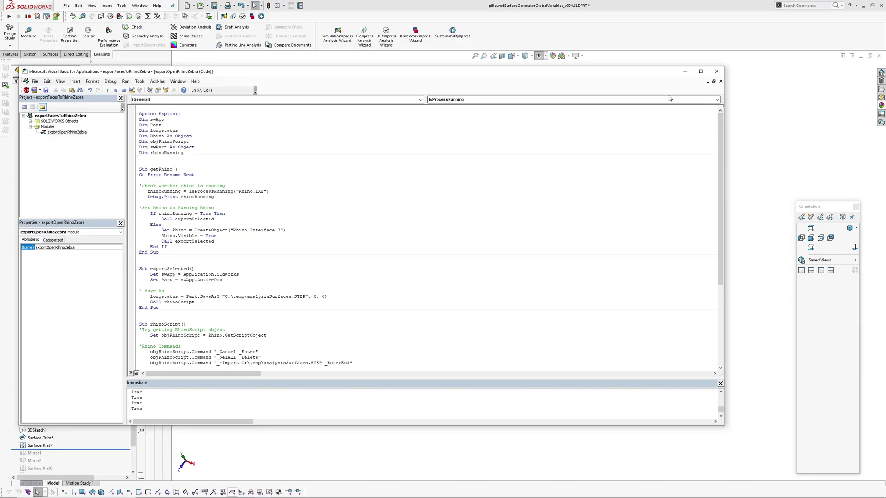
left_click(724, 72)
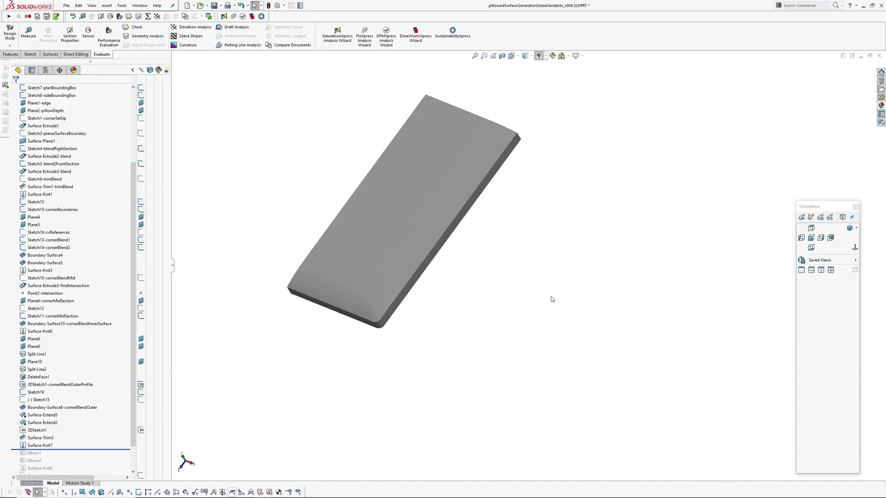